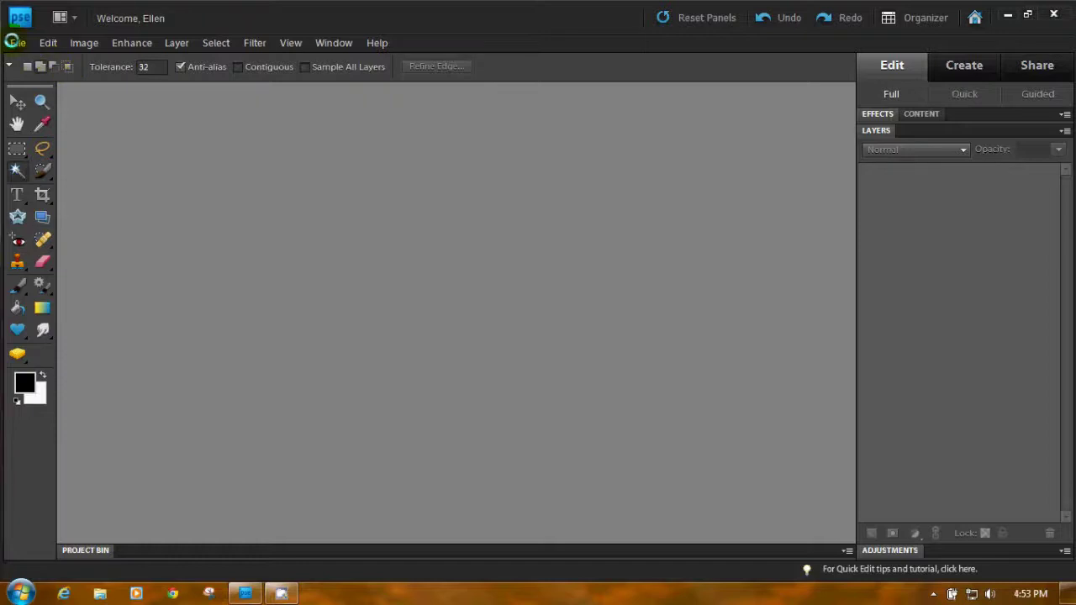
Create a blank 500 by 350 pixel RGB document at 72 pixels/inch with transparent background contents.
mouse_move(28, 59)
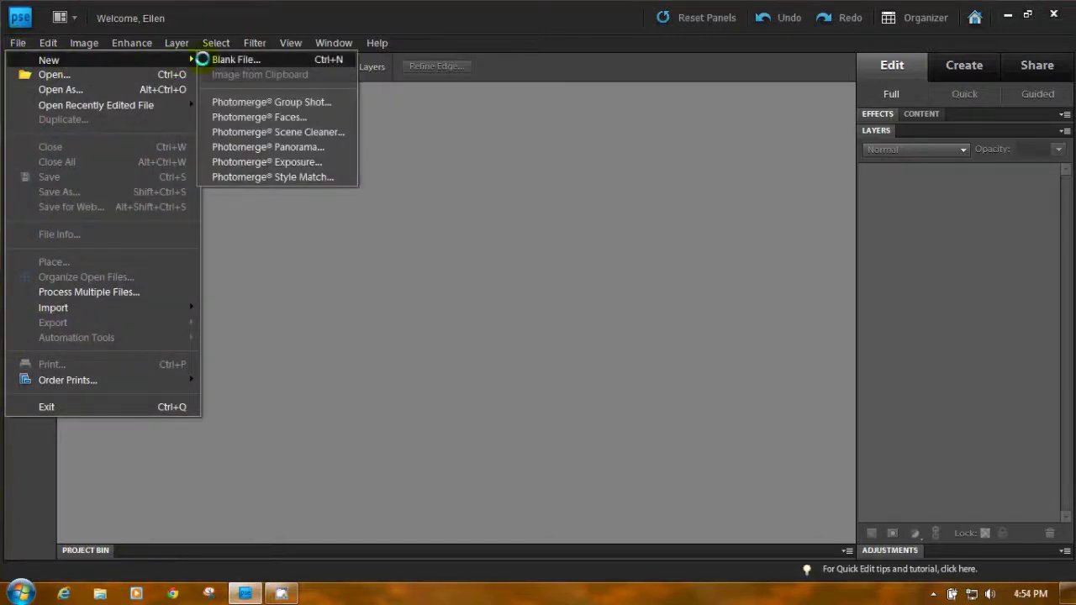
left_click(221, 60)
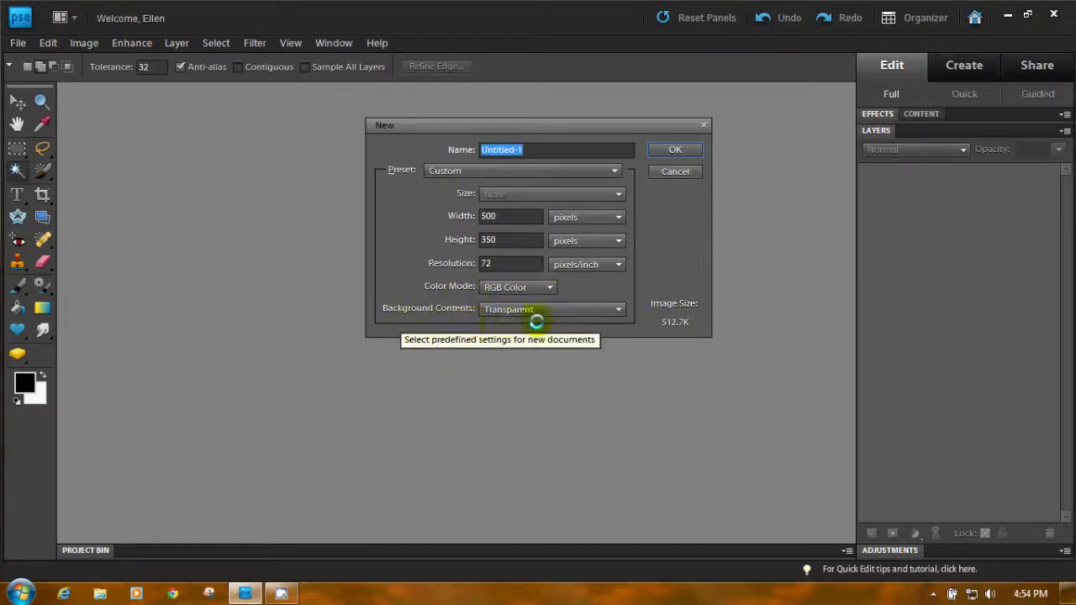
left_click(673, 150)
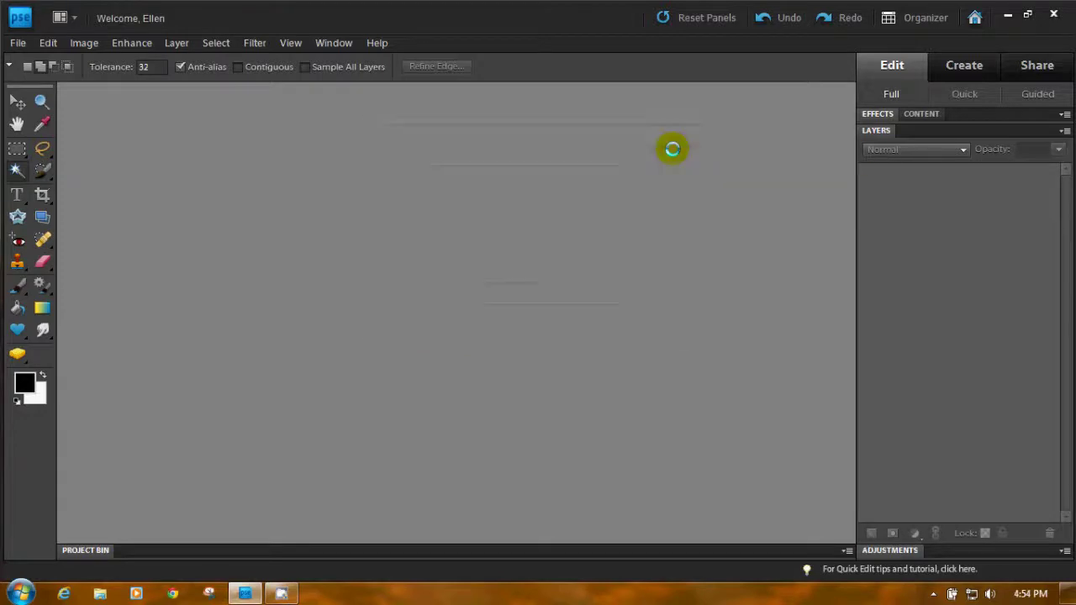
left_click_drag(526, 81, 549, 128)
left_click(291, 43)
left_click(297, 112)
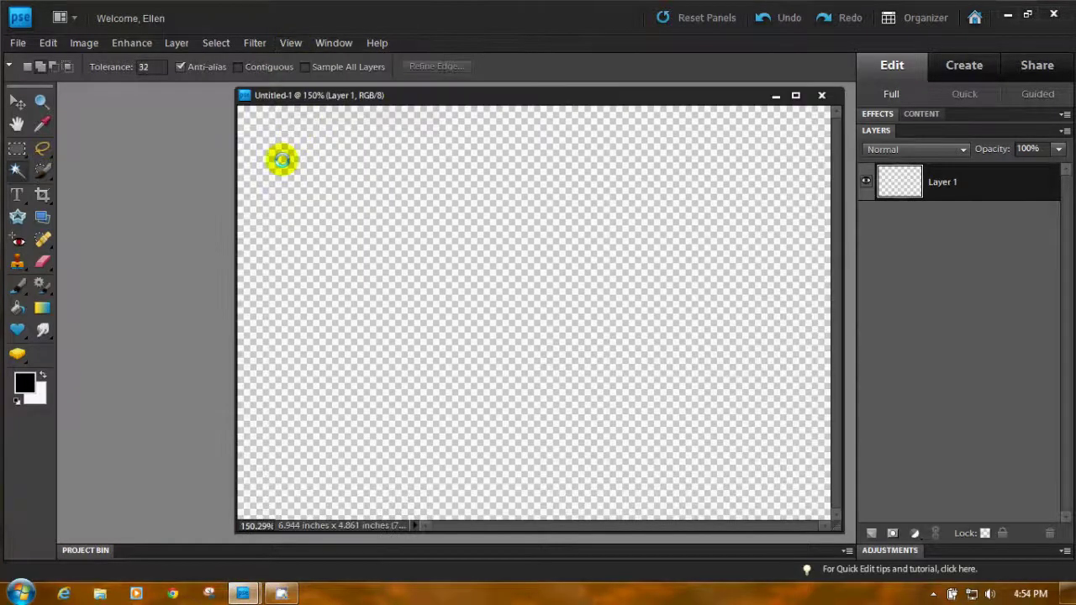
left_click_drag(547, 96, 514, 98)
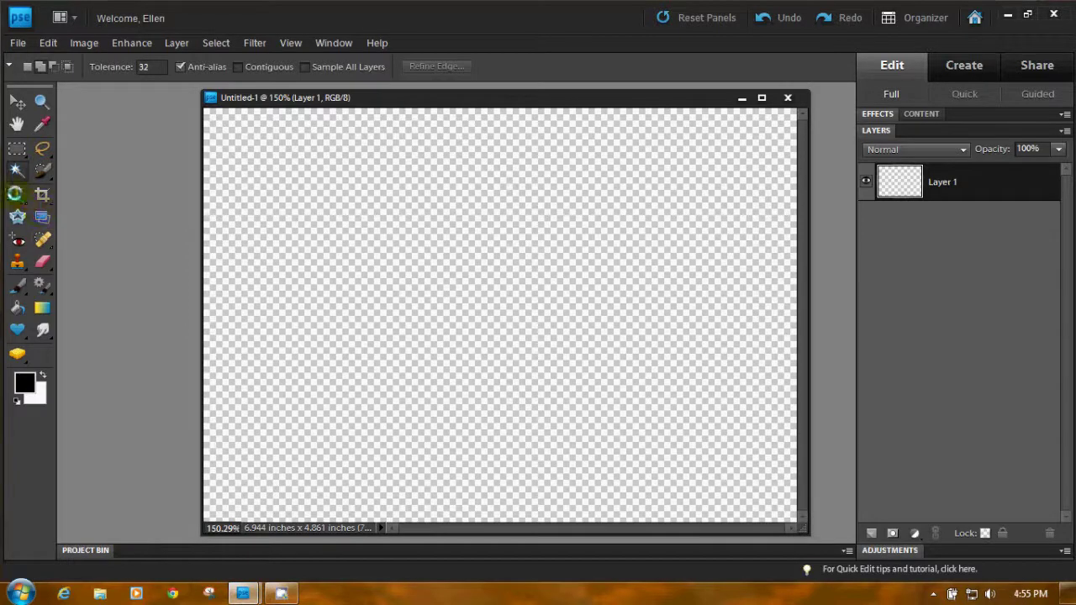
left_click(15, 194)
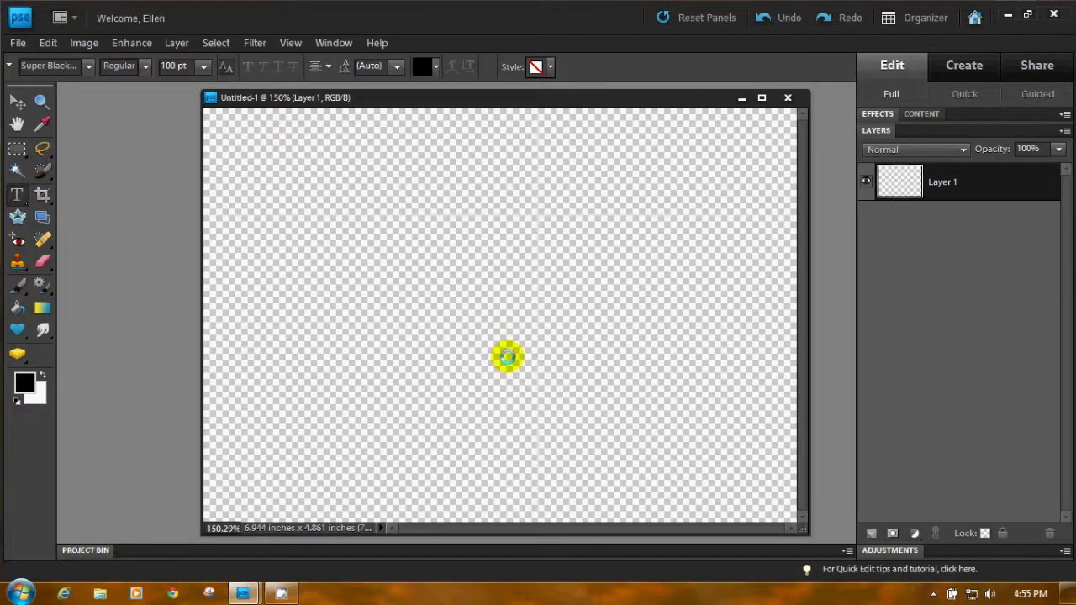
left_click(499, 320)
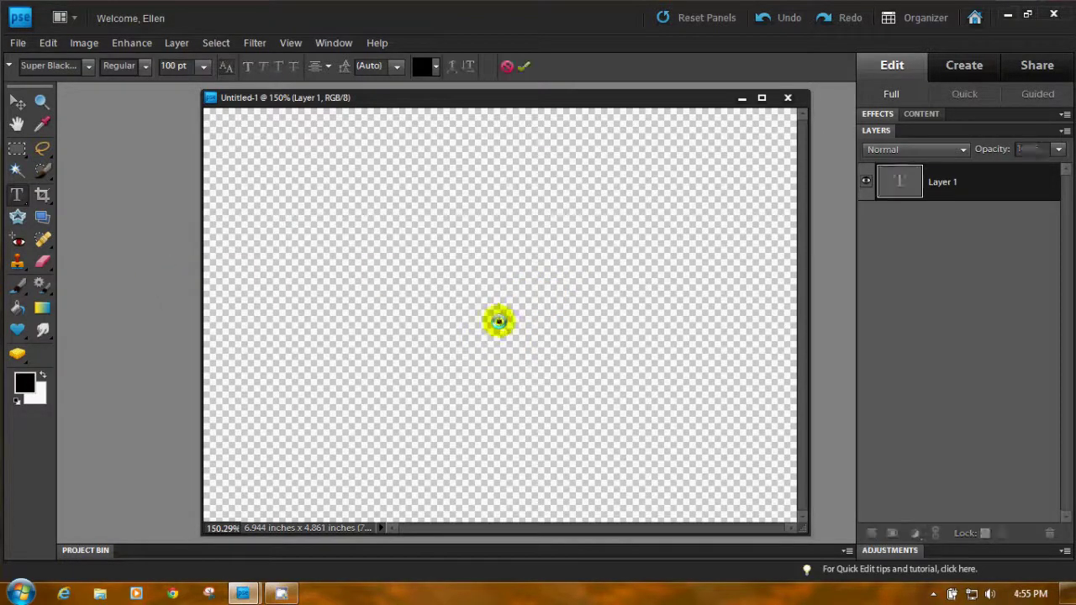
type("H")
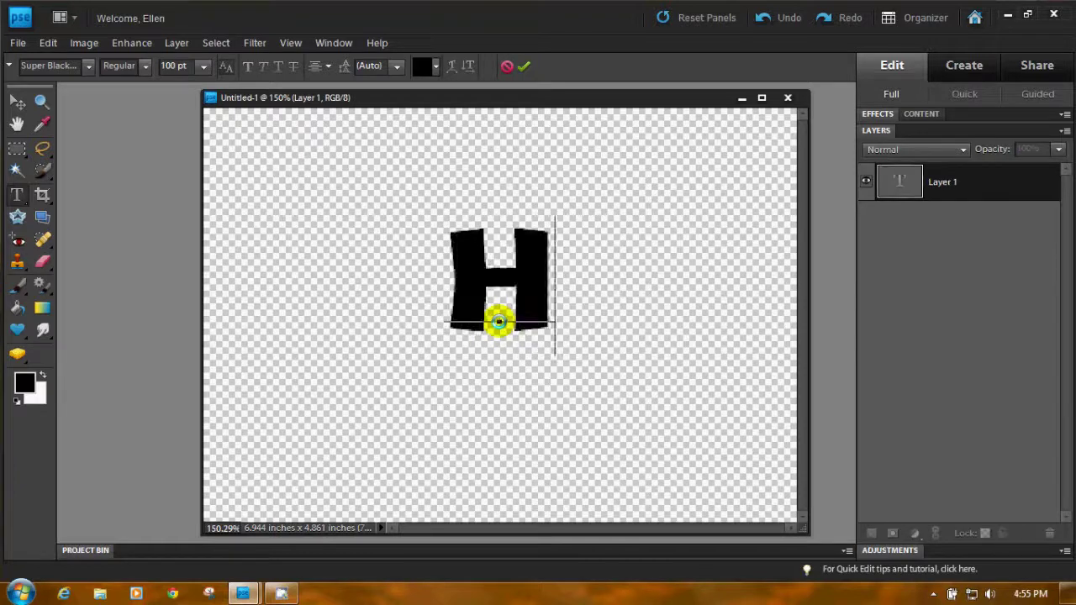
type("eloo")
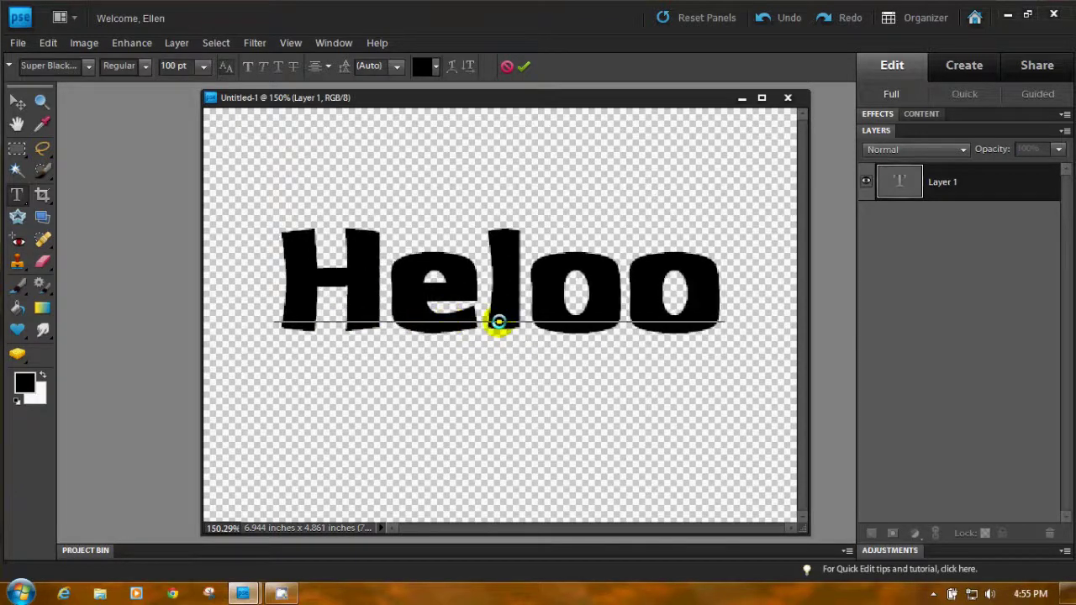
key("BackSpace")
key("BackSpace")
type("lo")
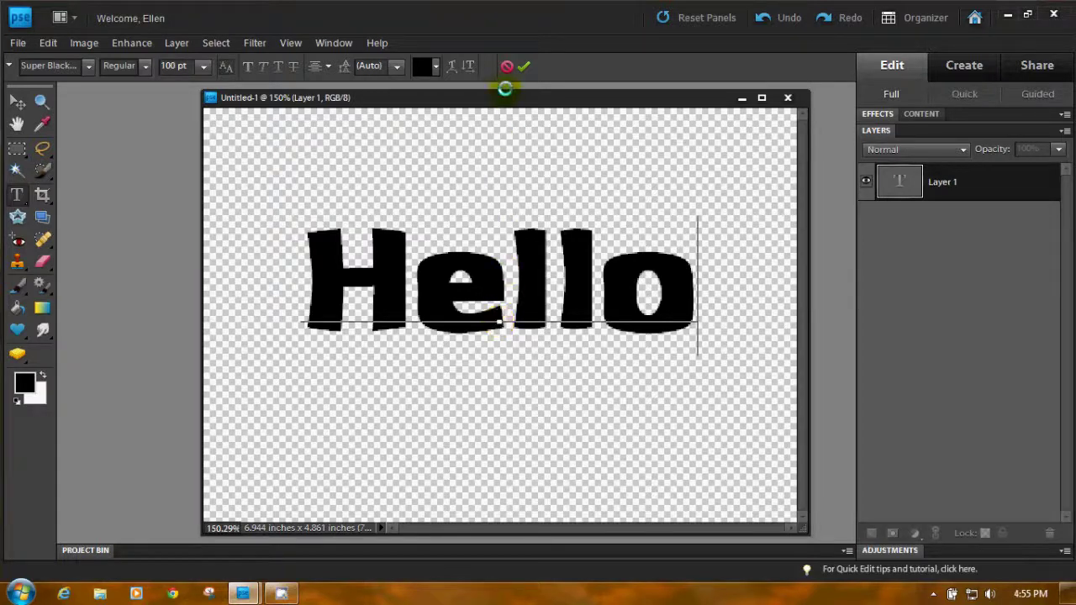
left_click(507, 66)
Set the foreground color to the bright purple 6400fb.
left_click(25, 382)
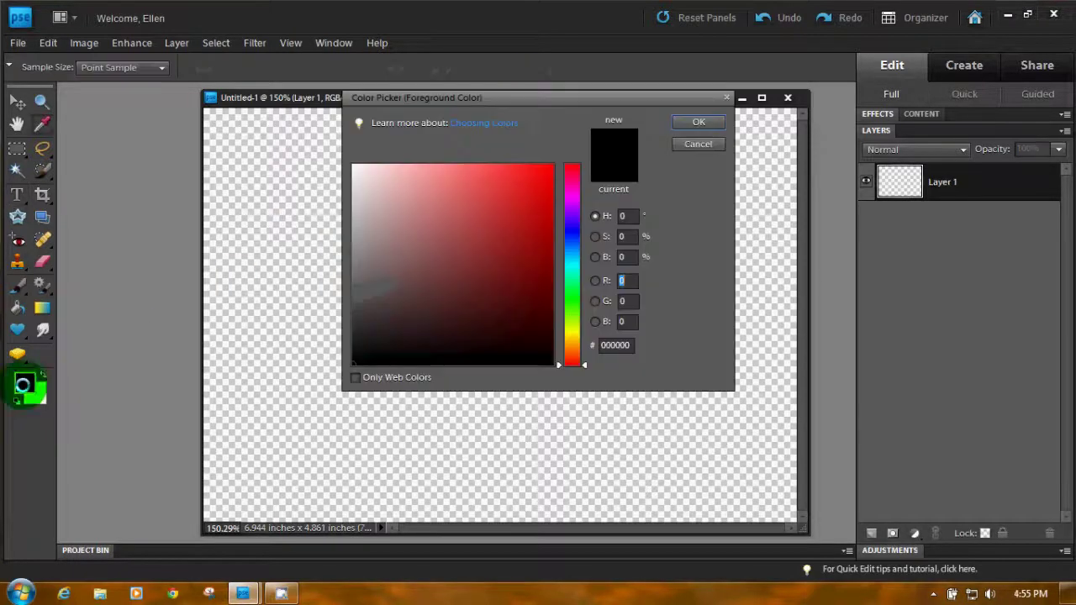
left_click(572, 217)
left_click(551, 166)
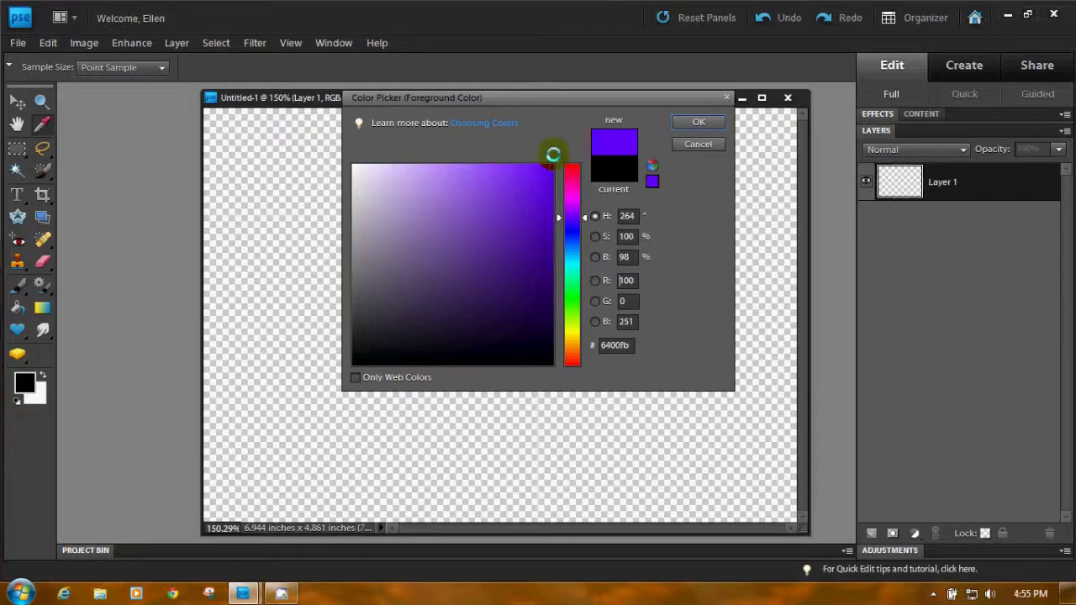
left_click(698, 122)
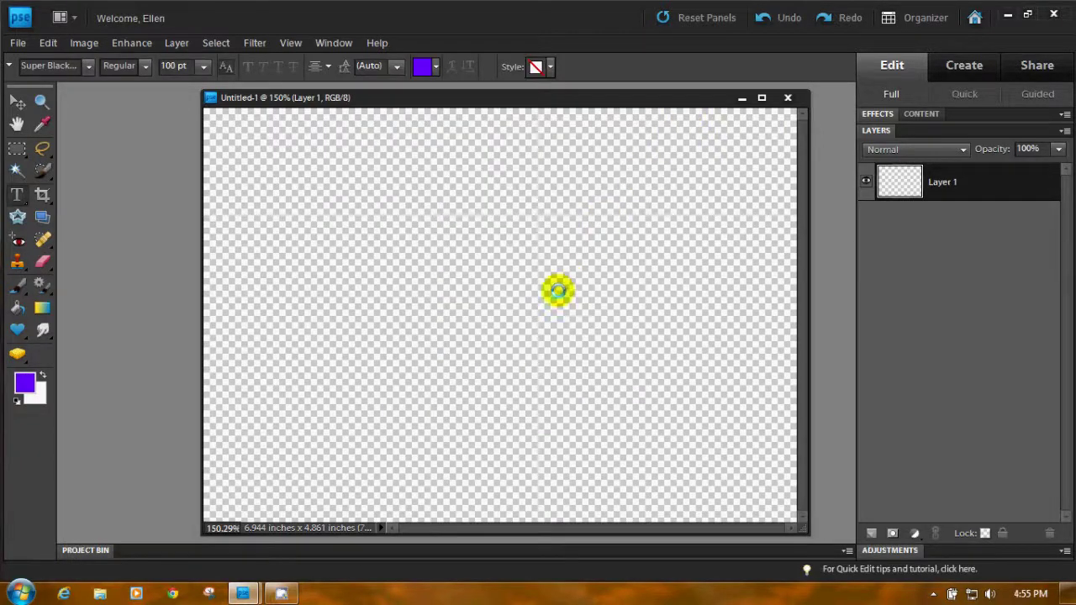
Add the text "Hello" in purple 100 pt type near the middle of the canvas.
left_click(503, 311)
type("H")
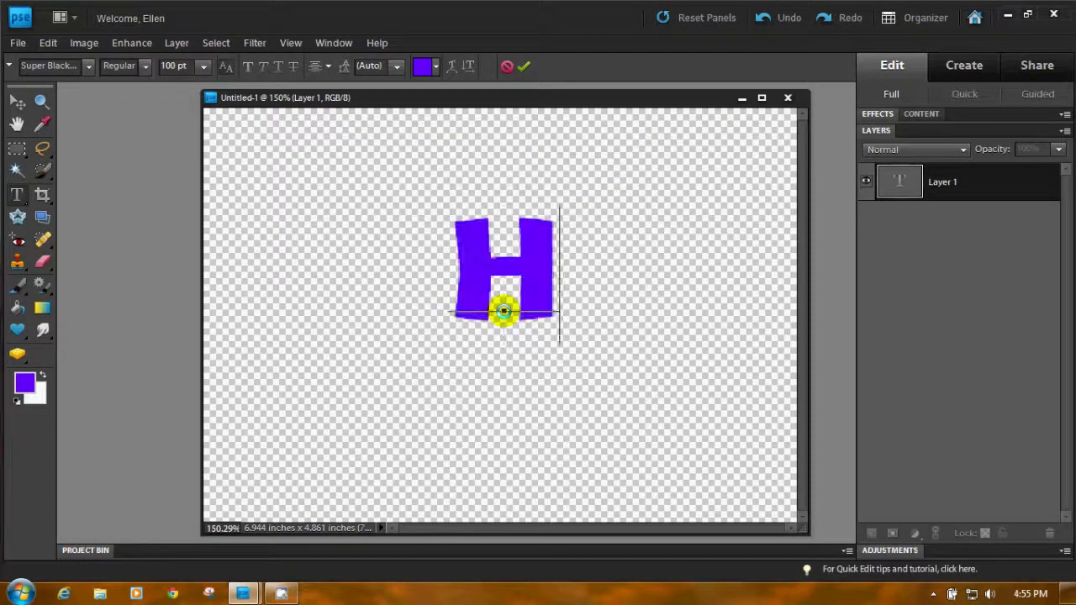
type("ello")
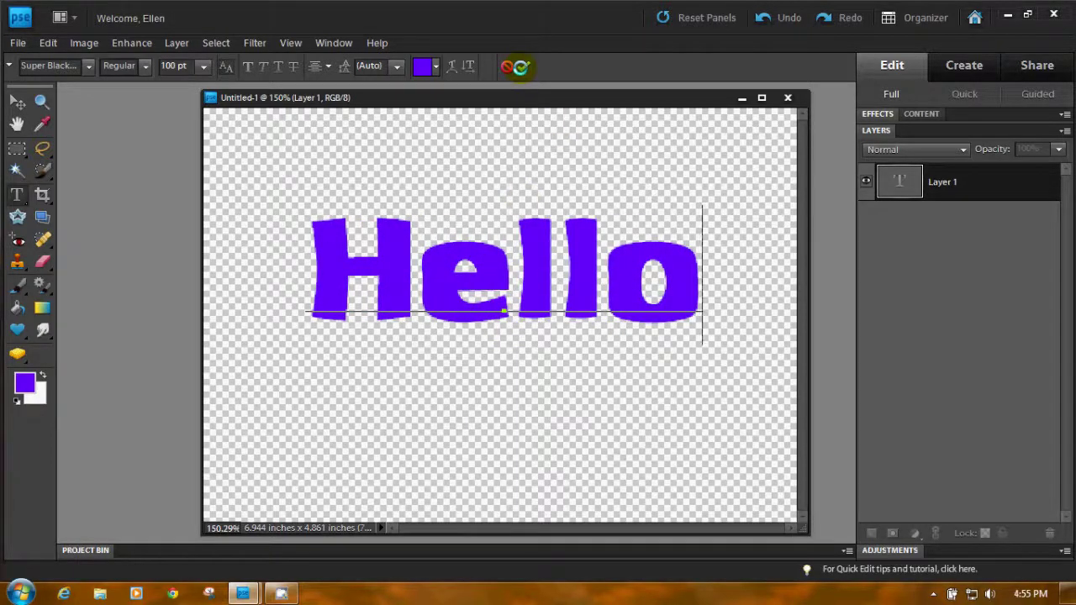
left_click(520, 67)
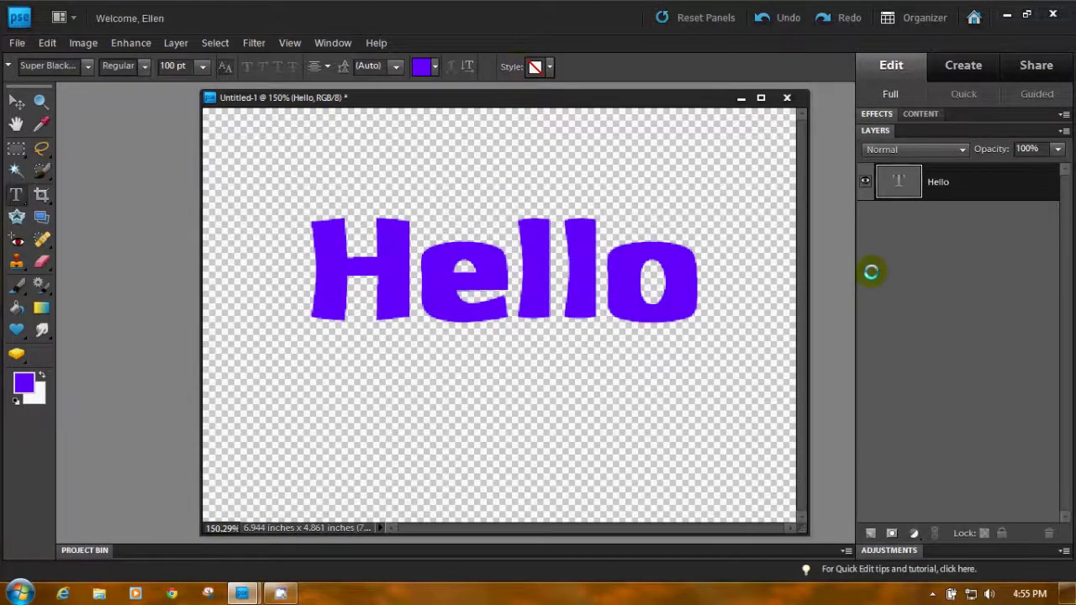
Select all of the purple lettering with the Magic Wand and contract the selection by 4 pixels.
left_click(14, 168)
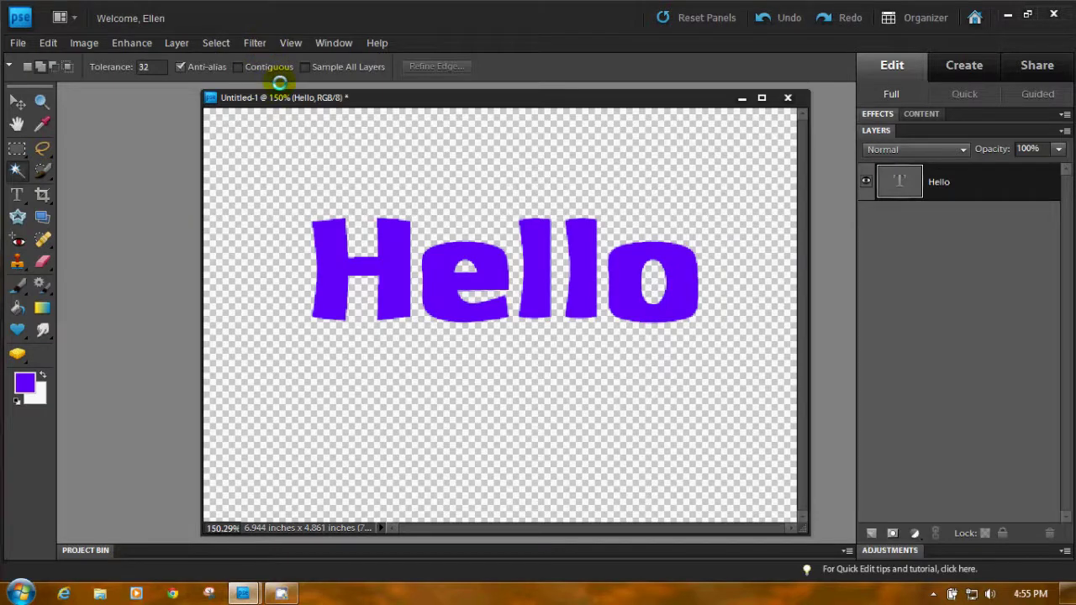
left_click(383, 273)
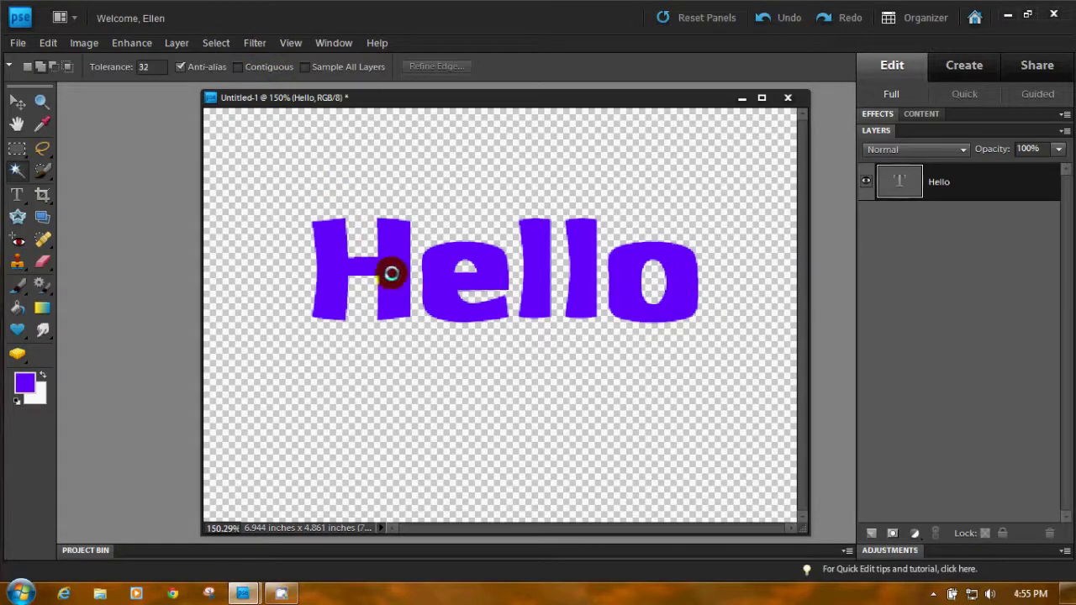
left_click(326, 272)
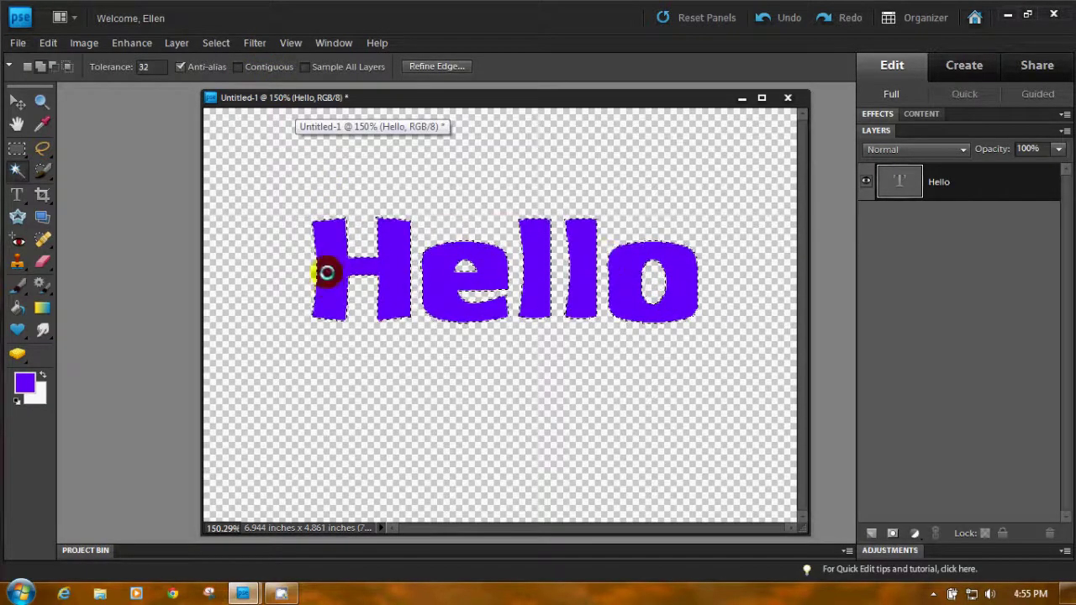
left_click(217, 43)
mouse_move(222, 221)
left_click(361, 264)
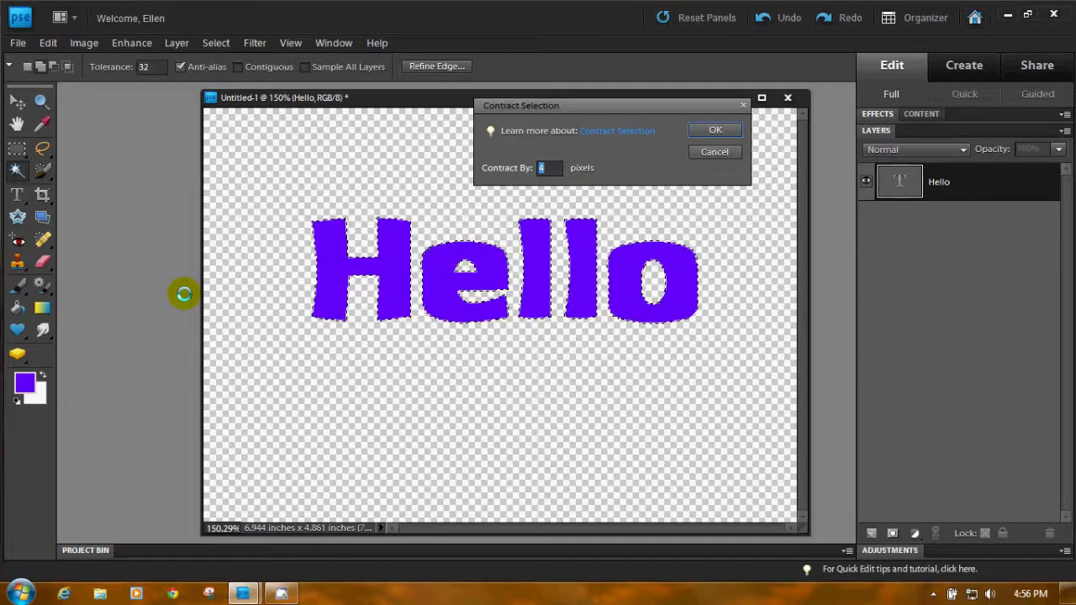
left_click(544, 168)
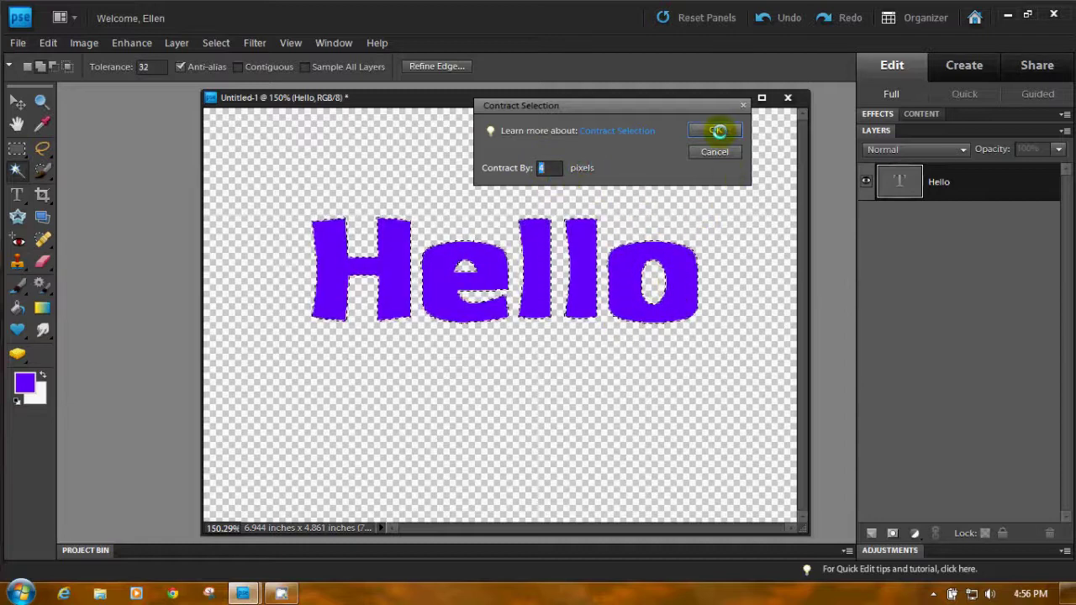
left_click(717, 131)
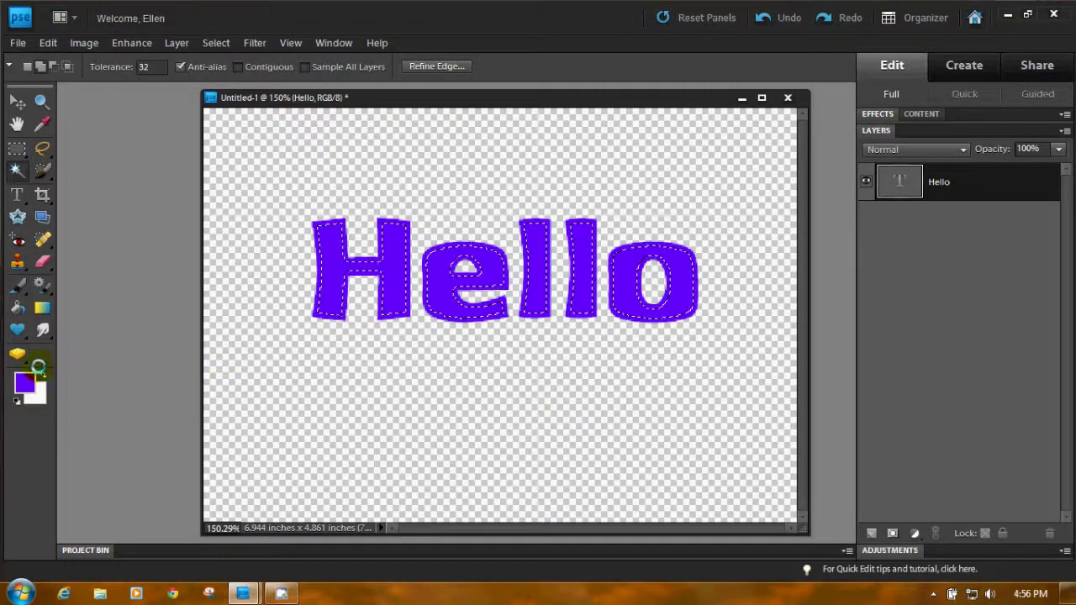
Set the foreground color to the cyan 00e0fb.
left_click(25, 382)
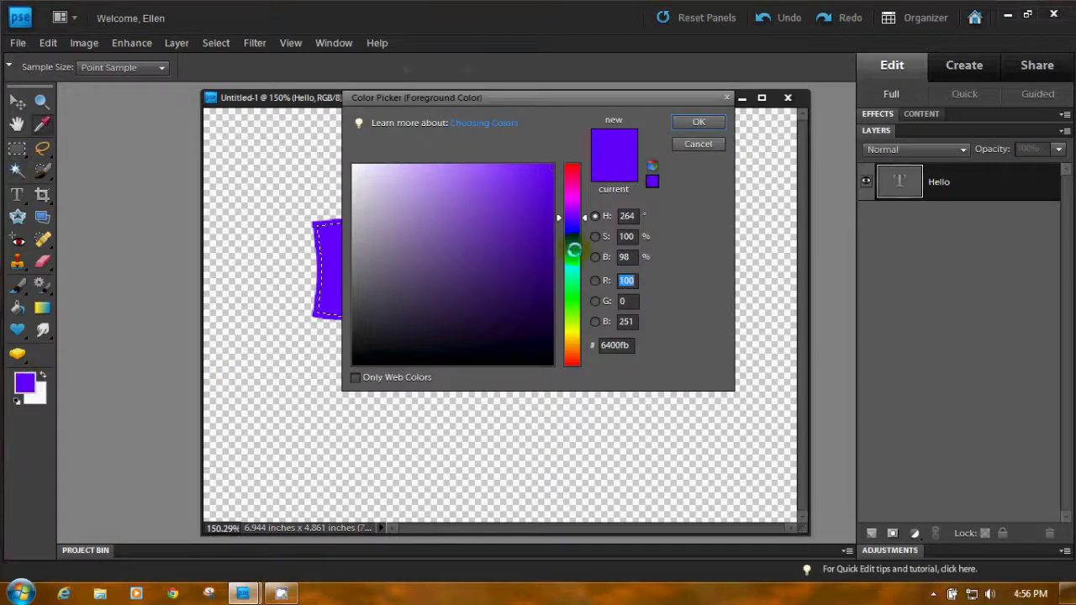
left_click(574, 261)
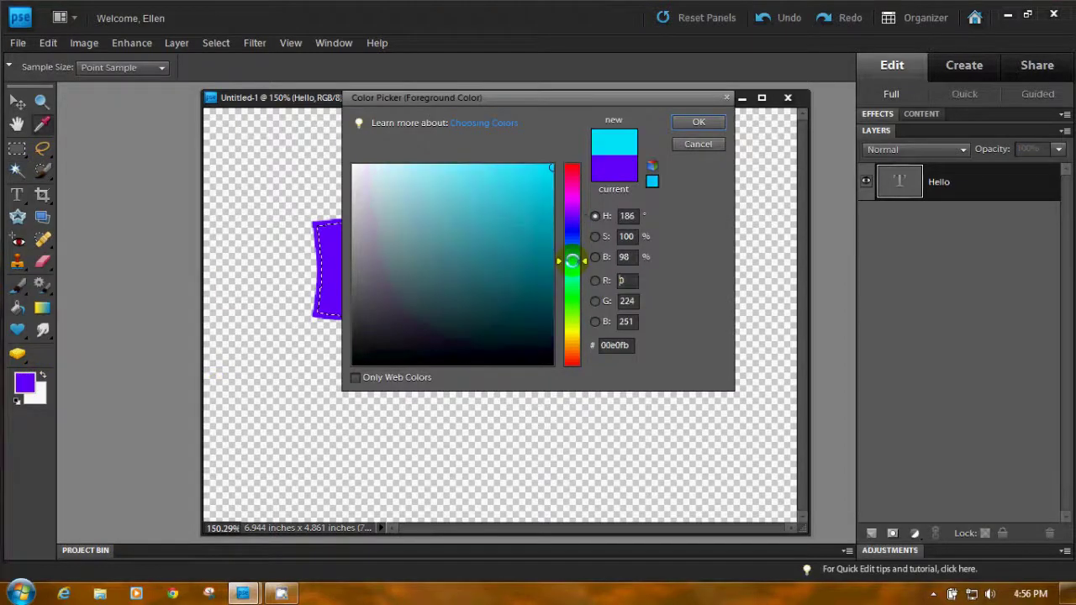
left_click(693, 124)
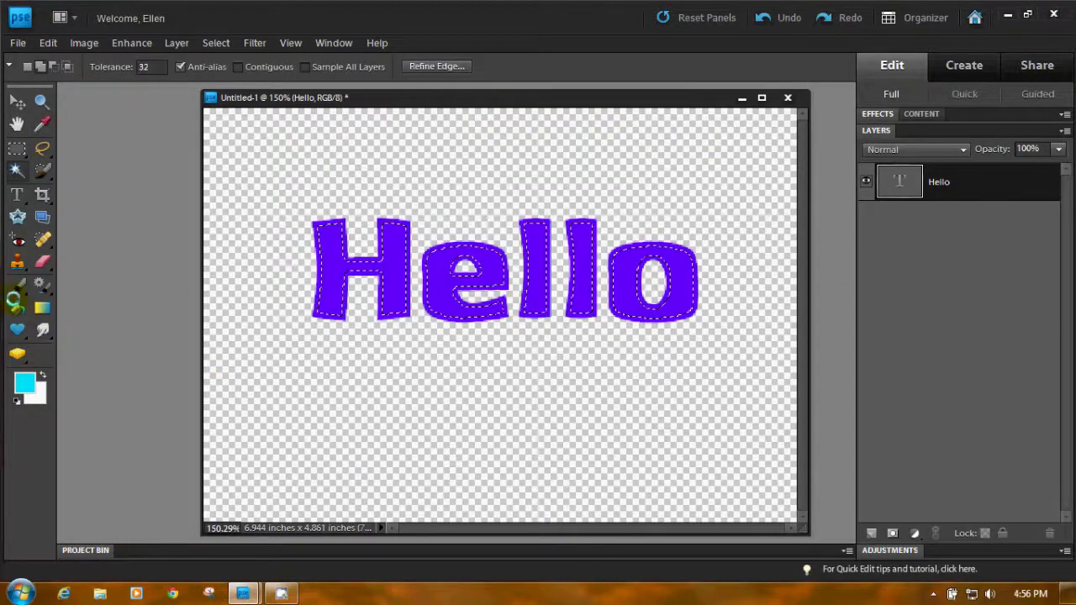
Simplify the Hello type layer and fill the contracted selection inside the letters with cyan, leaving nothing selected.
left_click(16, 306)
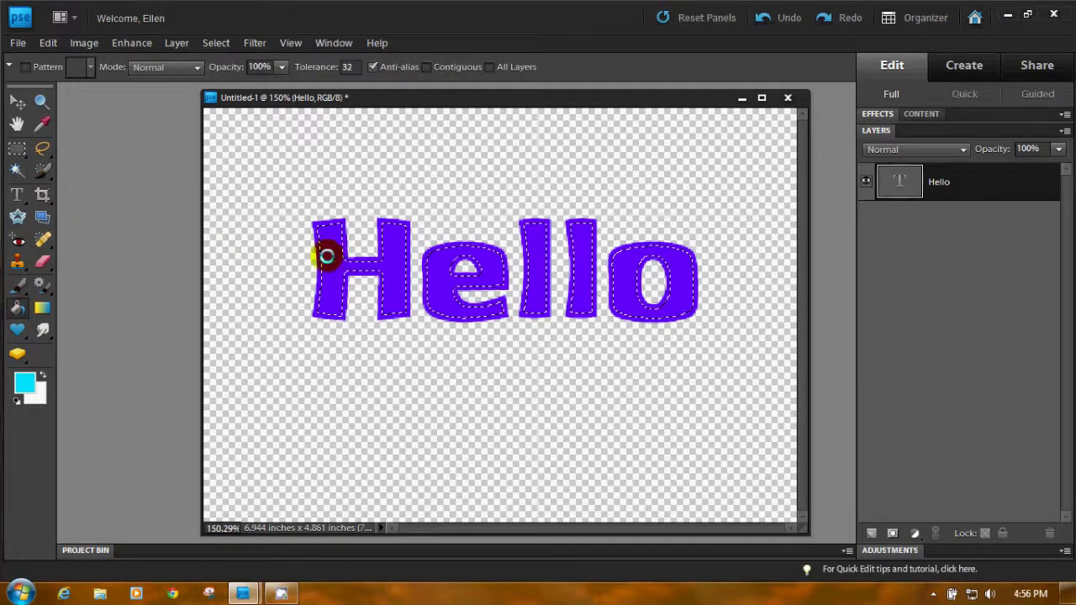
left_click(326, 255)
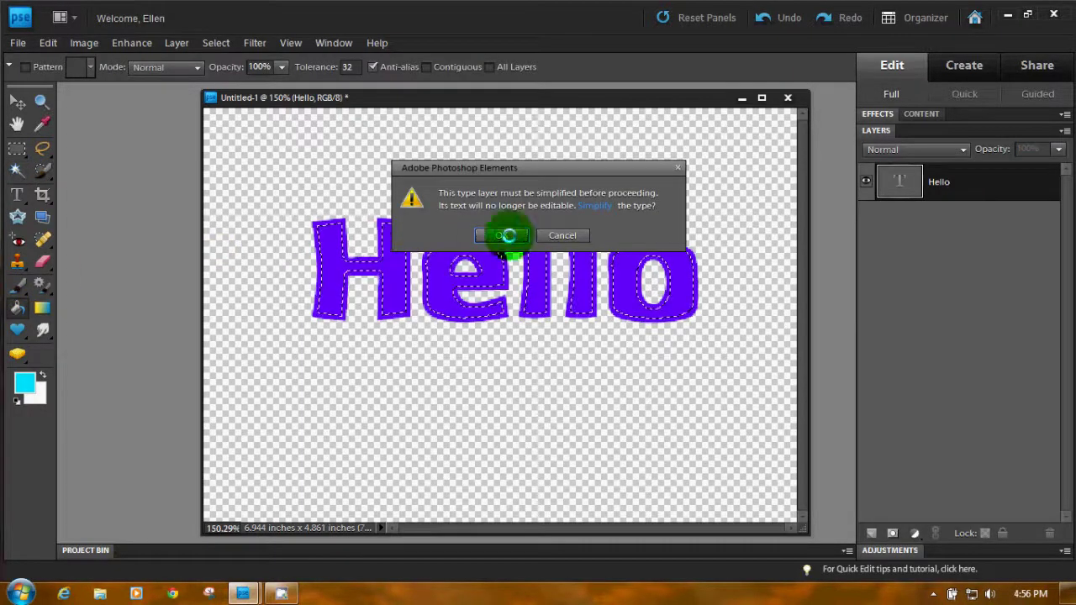
left_click(509, 235)
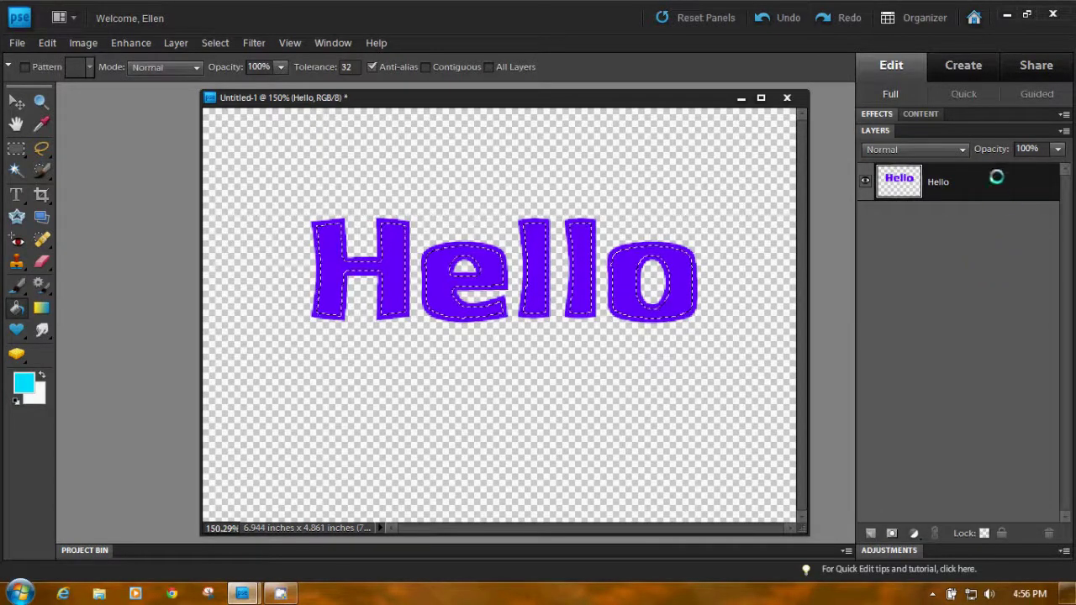
left_click(328, 261)
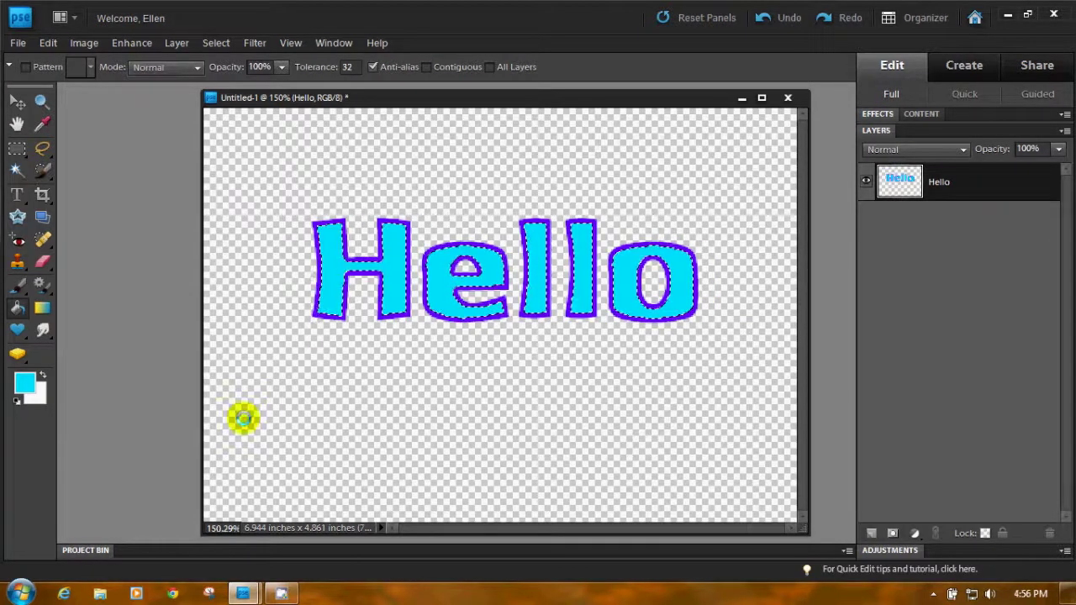
key("ctrl+d")
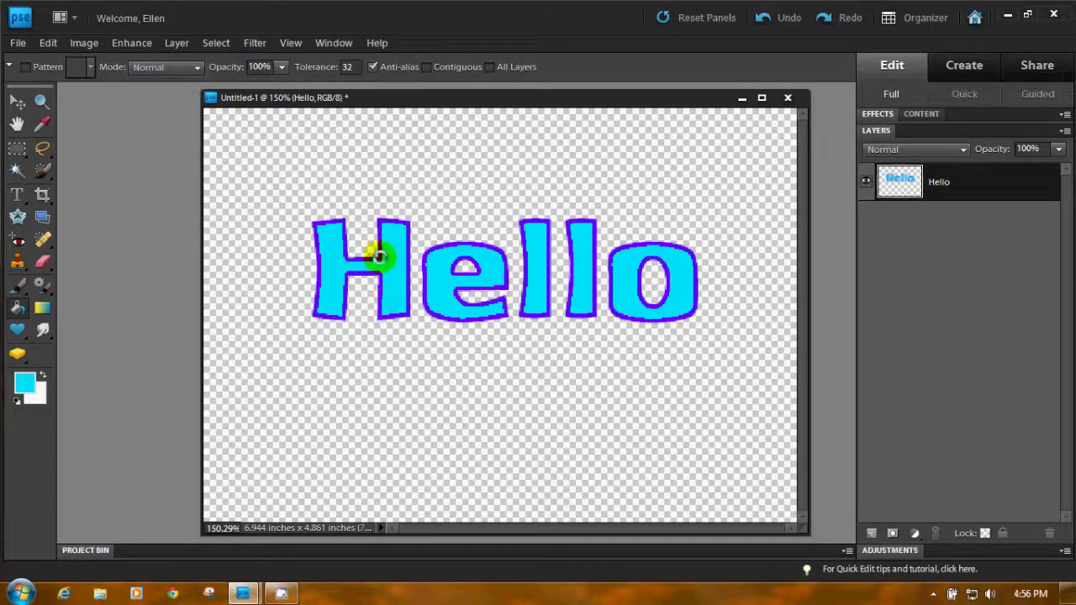
Select the purple outline around the cyan letters with the Magic Wand.
left_click(16, 165)
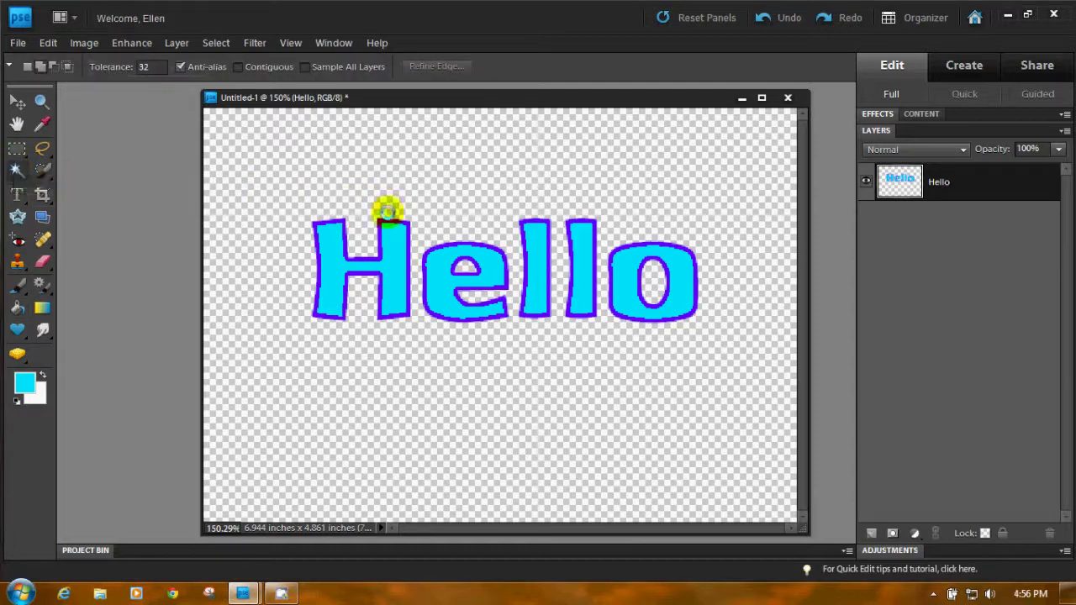
left_click(42, 102)
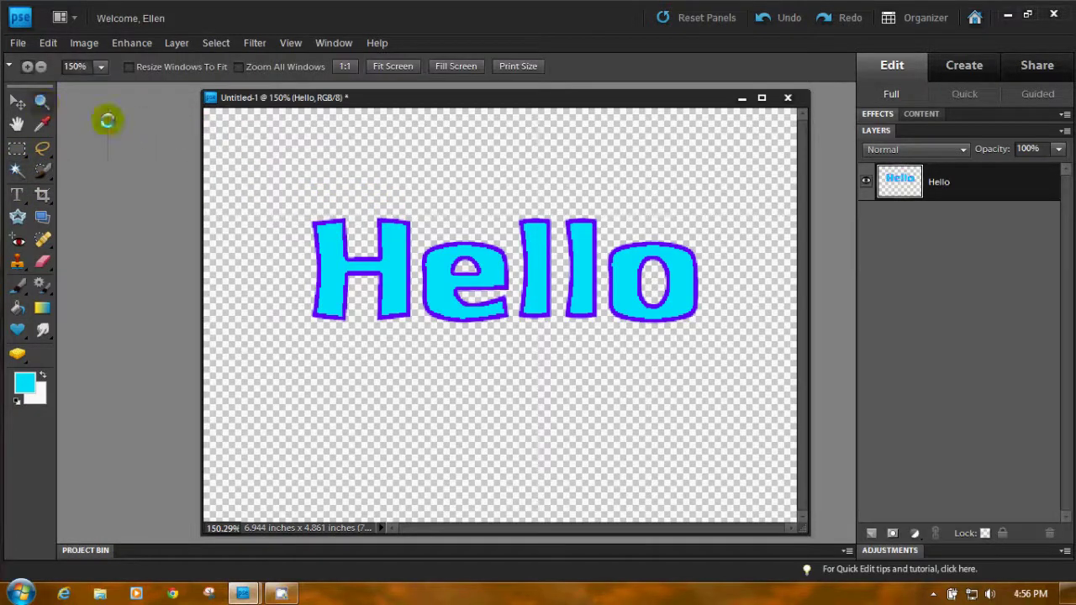
left_click(432, 247)
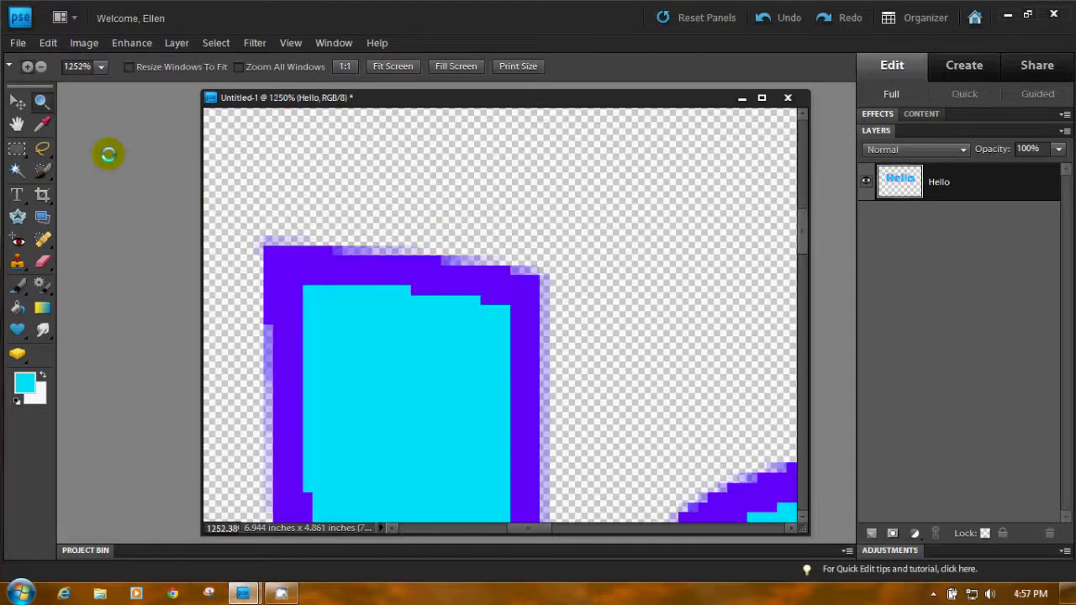
left_click(17, 171)
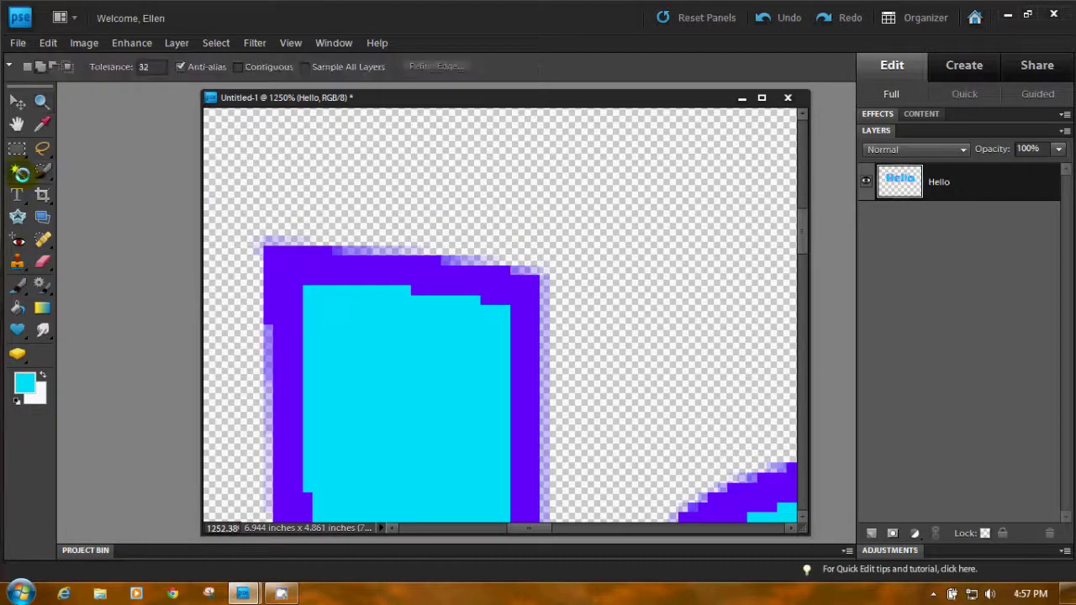
left_click(439, 280)
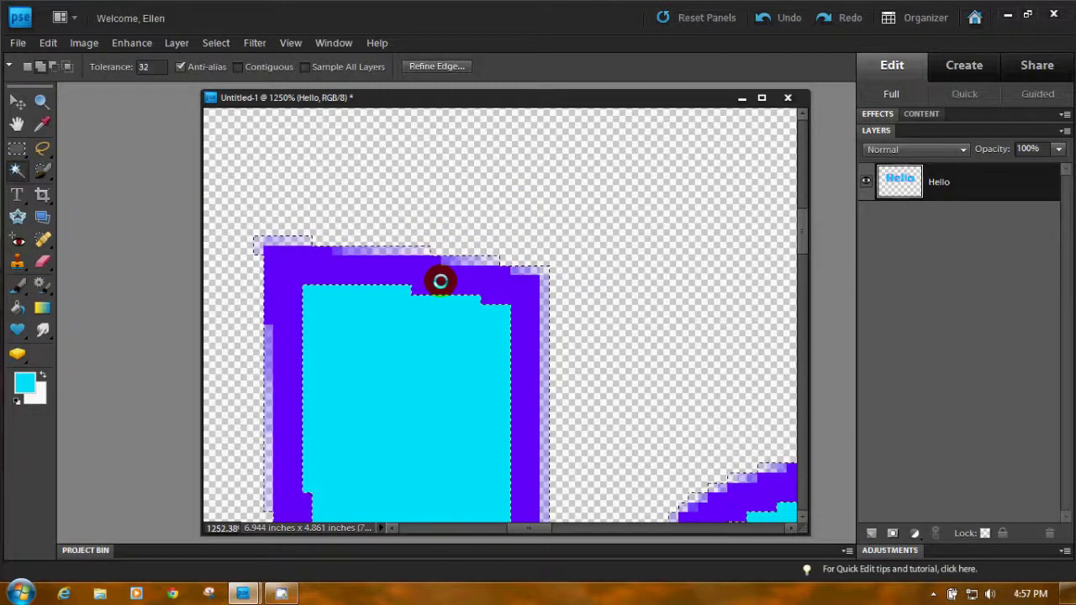
Duplicate the Hello layer three times, keeping the purple outline selected.
left_click(290, 42)
left_click(327, 116)
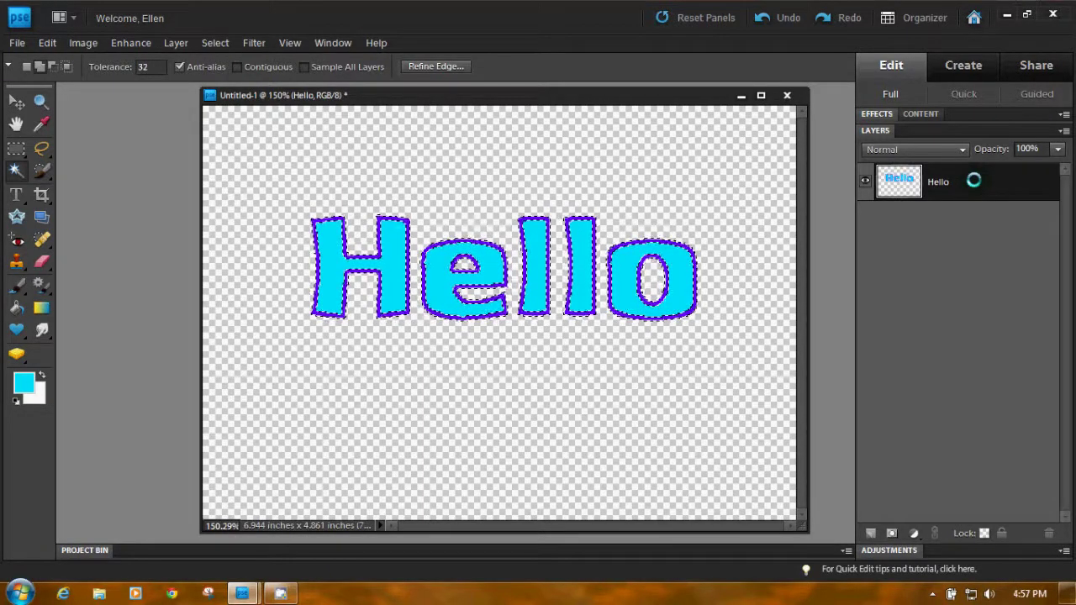
left_click_drag(974, 179, 870, 532)
left_click_drag(956, 217, 871, 531)
left_click_drag(938, 252, 872, 532)
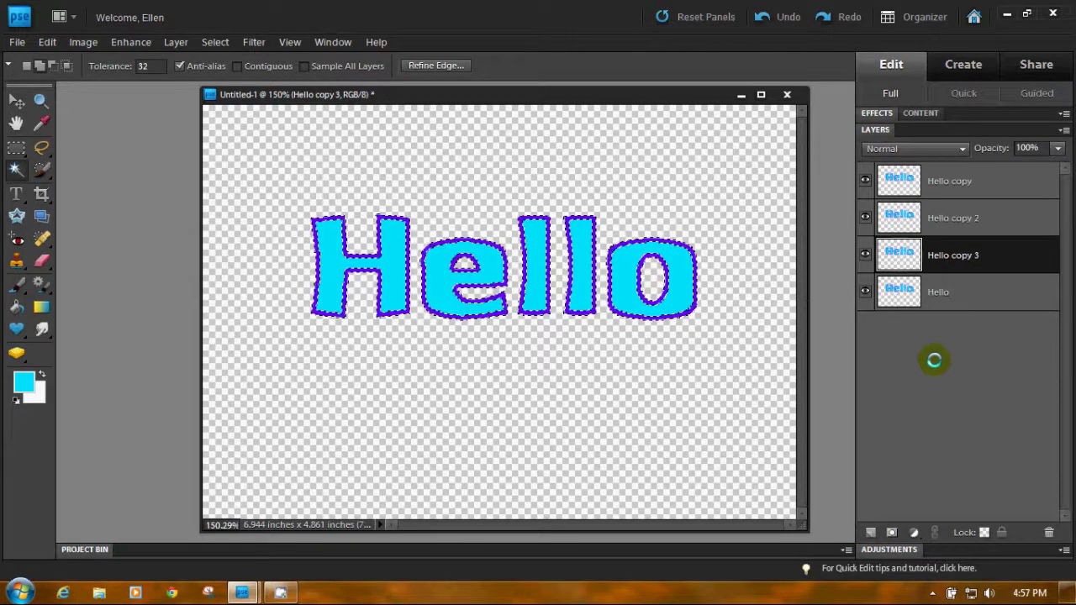
Hide the three copies of the Hello layer and make the original Hello layer active.
left_click(865, 255)
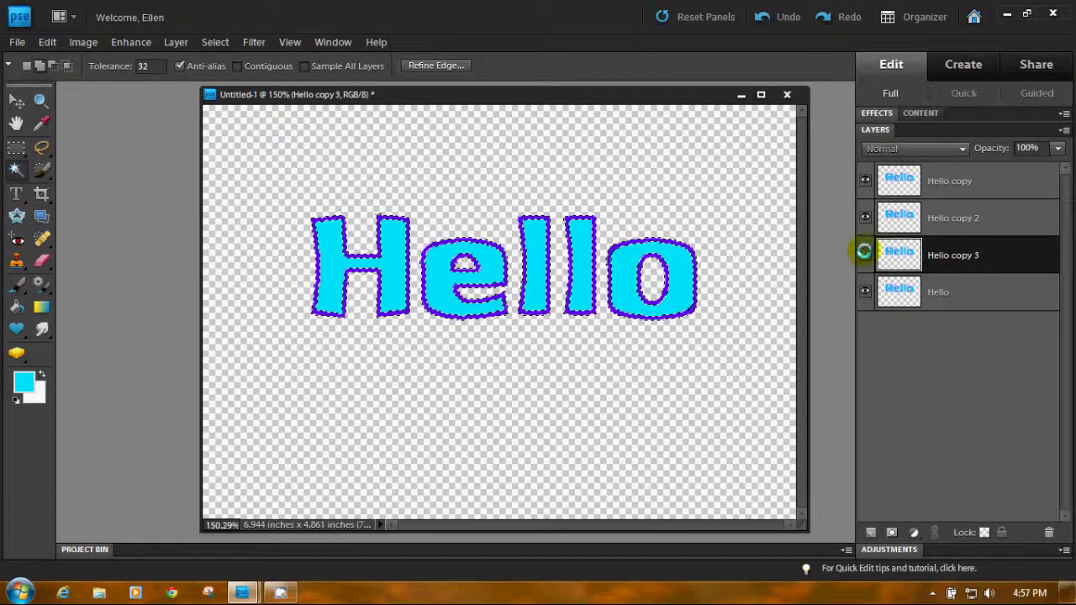
left_click(867, 218)
left_click(865, 177)
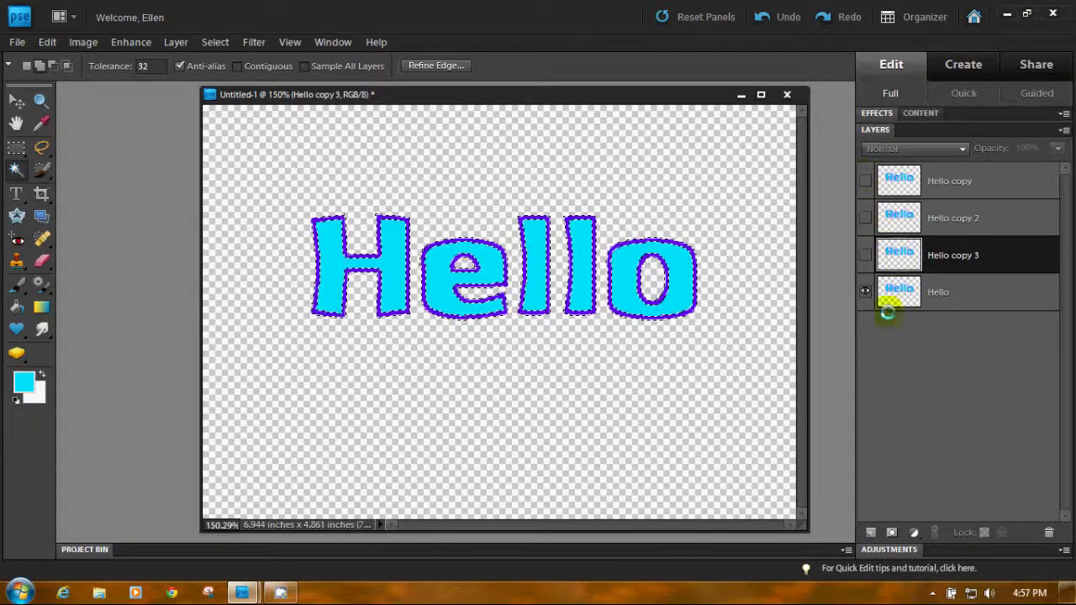
left_click(975, 291)
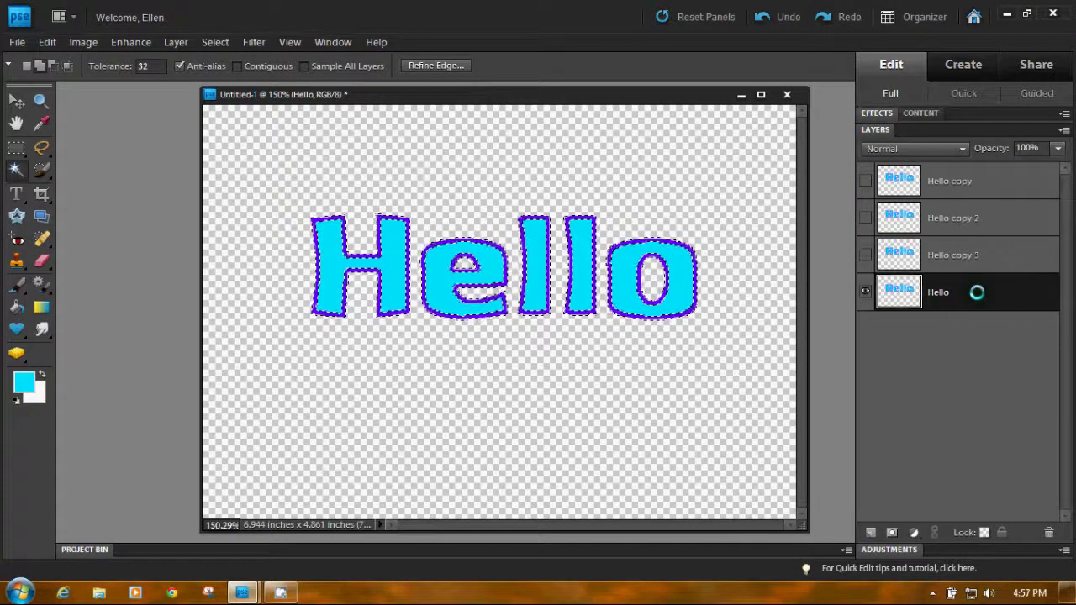
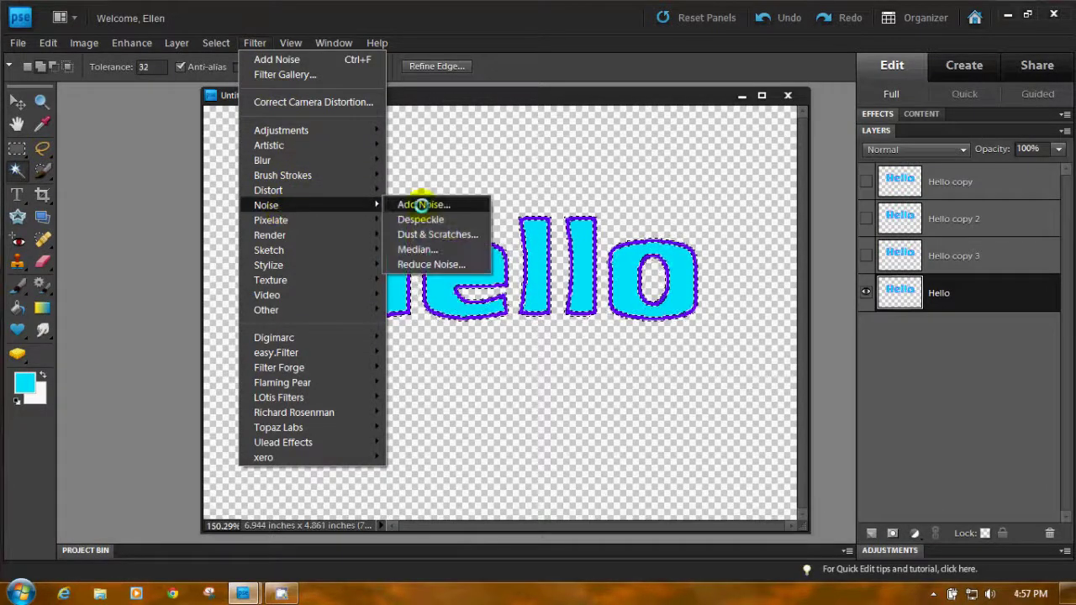
Add 101.55% noise with Uniform distribution to the selected outline on the original Hello layer.
left_click(437, 204)
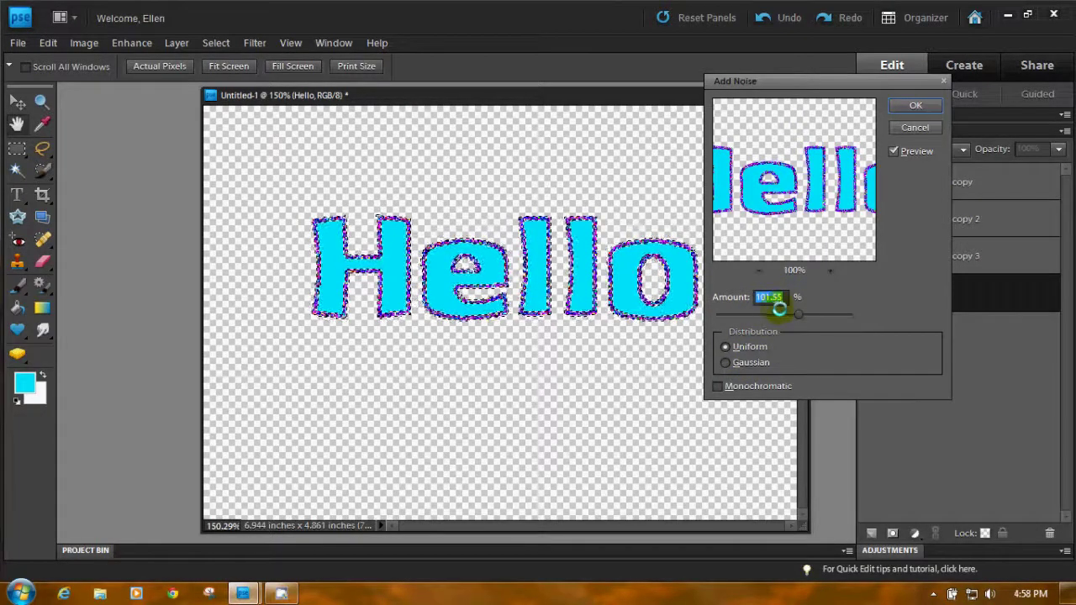
left_click_drag(794, 312, 799, 314)
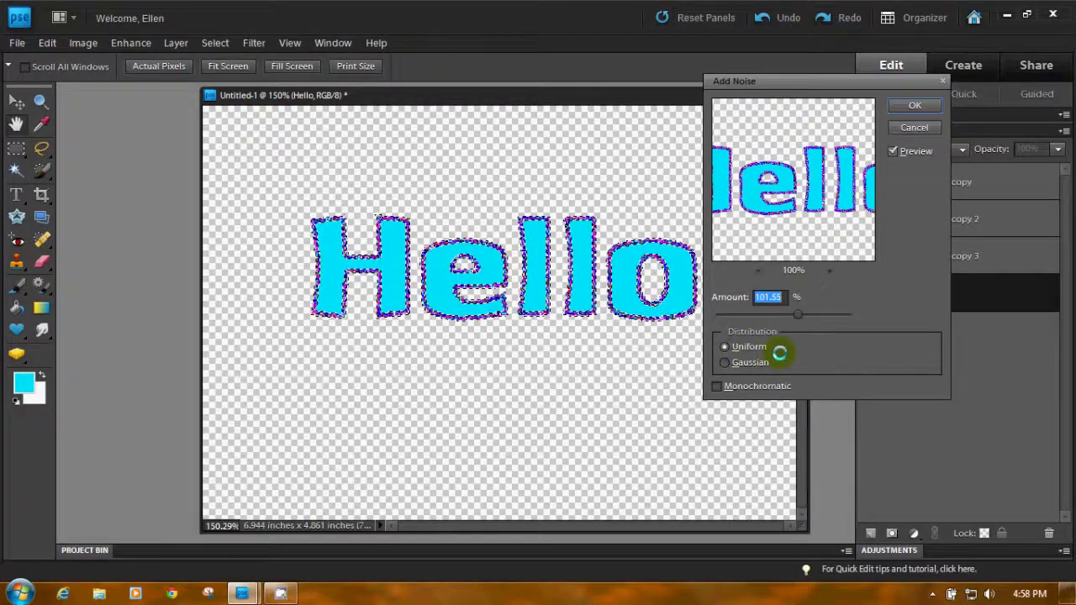
left_click(909, 108)
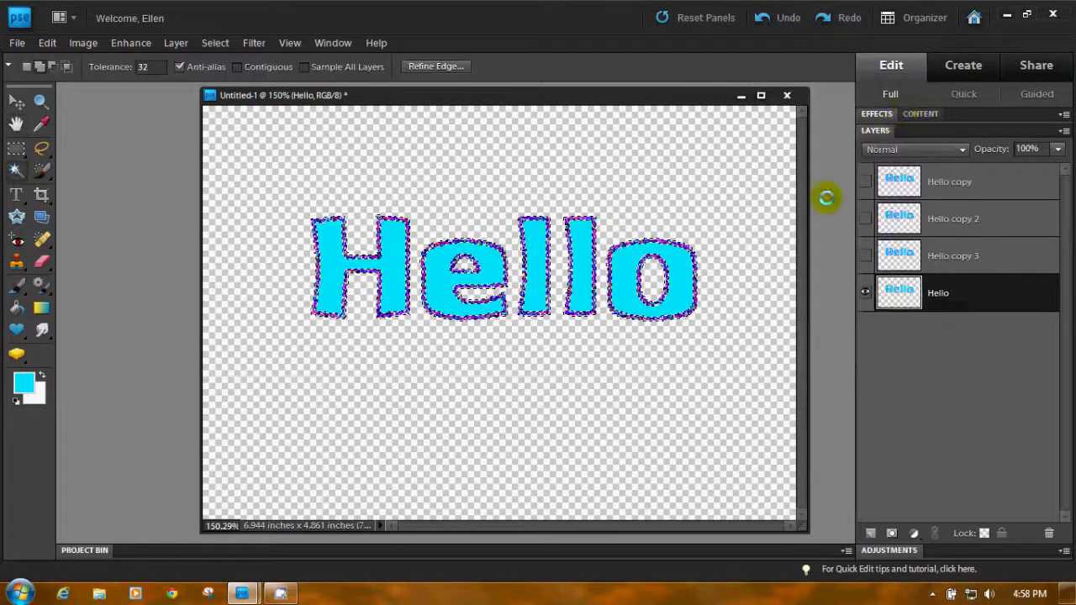
Show the Hello copy 3 layer and add 101.55% noise with Gaussian distribution to its outline.
left_click(866, 254)
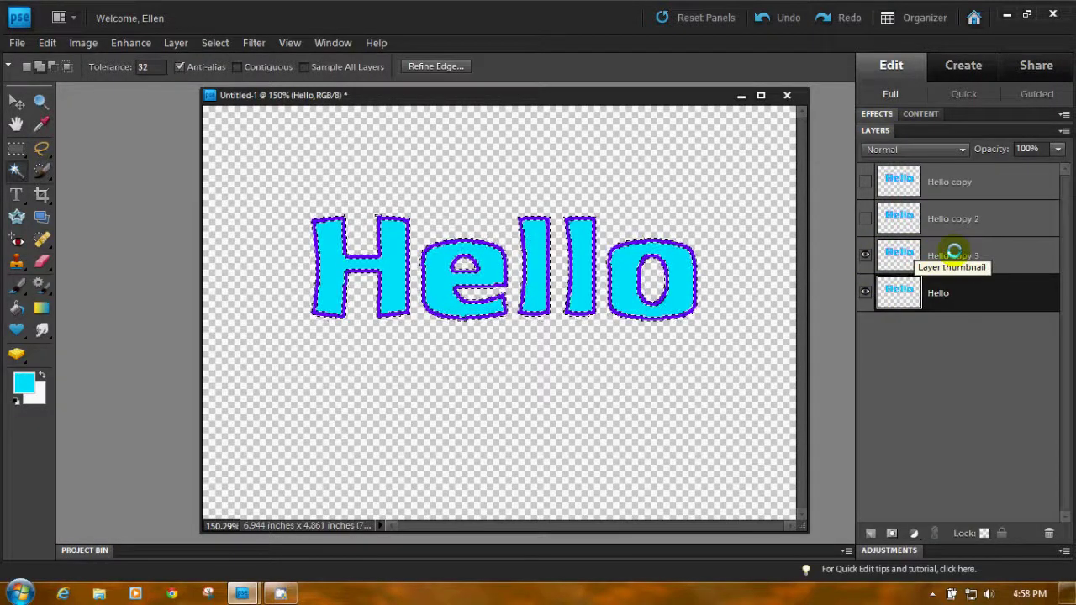
left_click(954, 253)
left_click(254, 42)
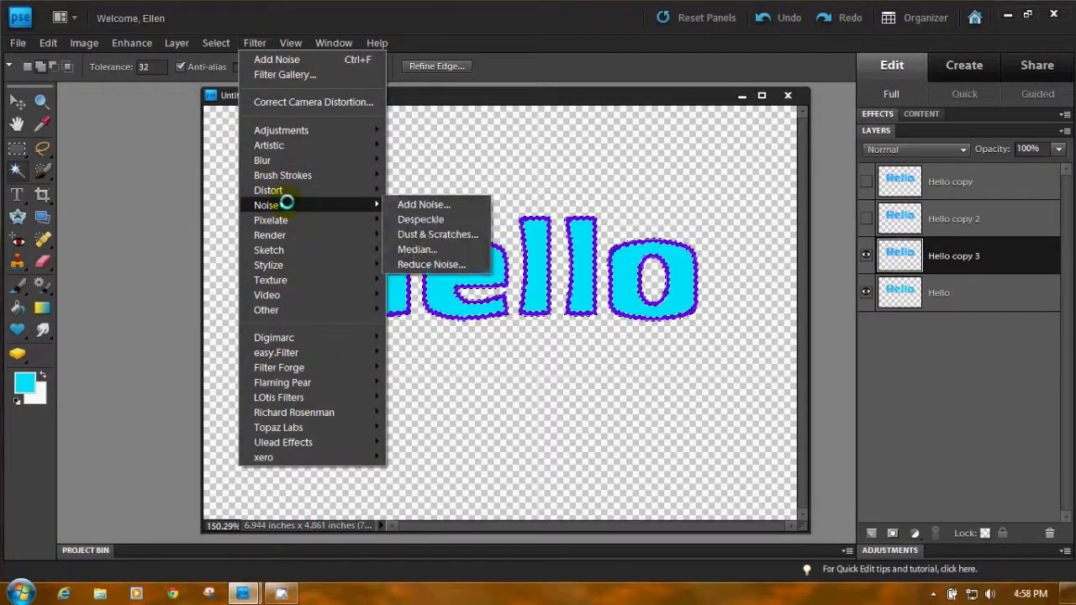
left_click(423, 204)
left_click(727, 362)
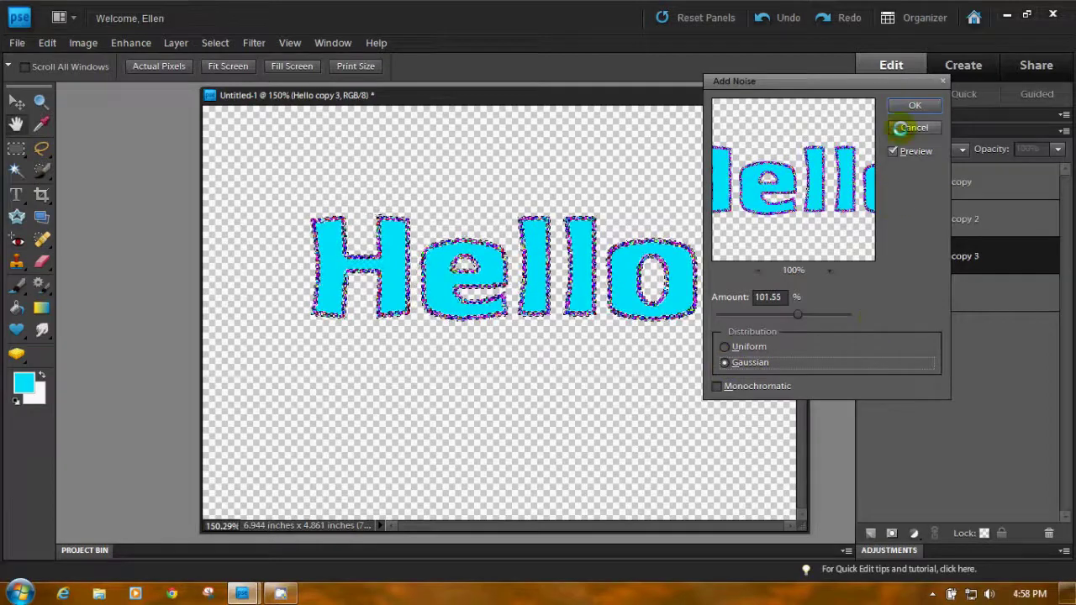
left_click(895, 106)
Show the Hello copy 2 layer and add 101.55% noise with Uniform distribution to its outline.
left_click(865, 218)
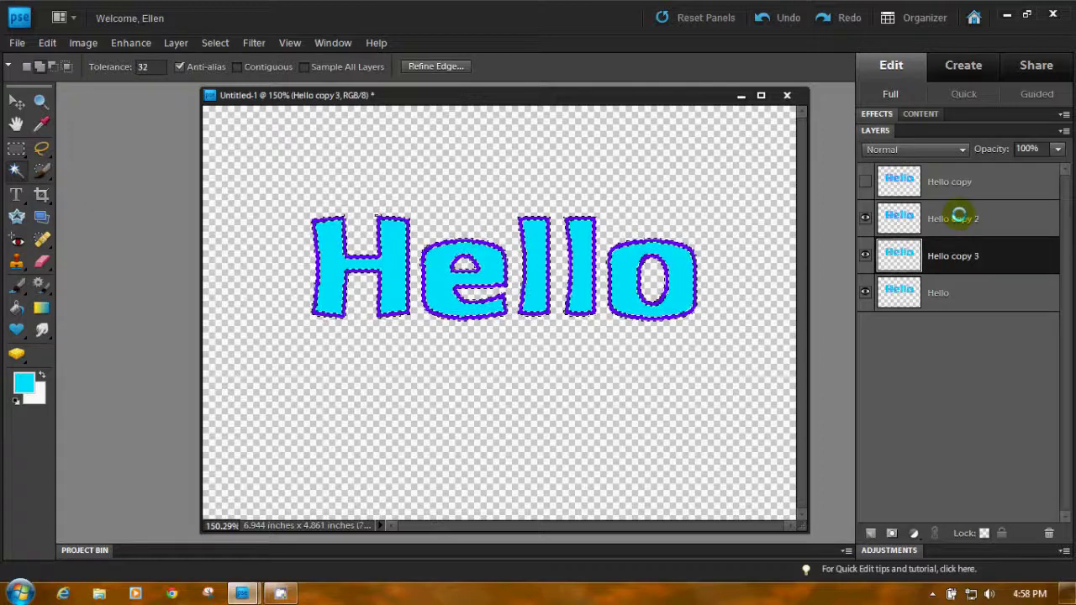
left_click(958, 216)
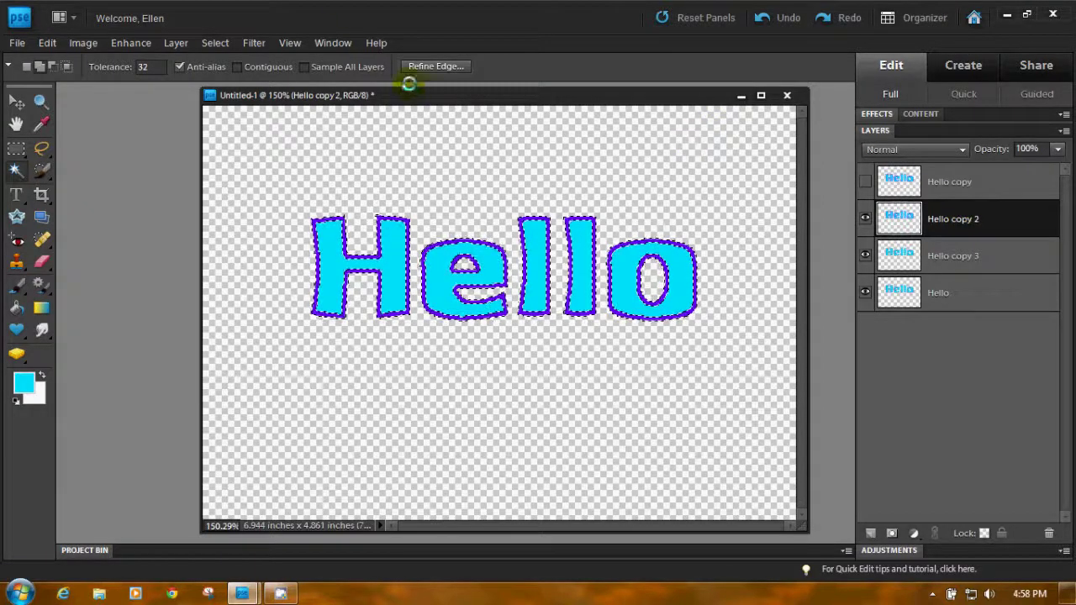
left_click(254, 42)
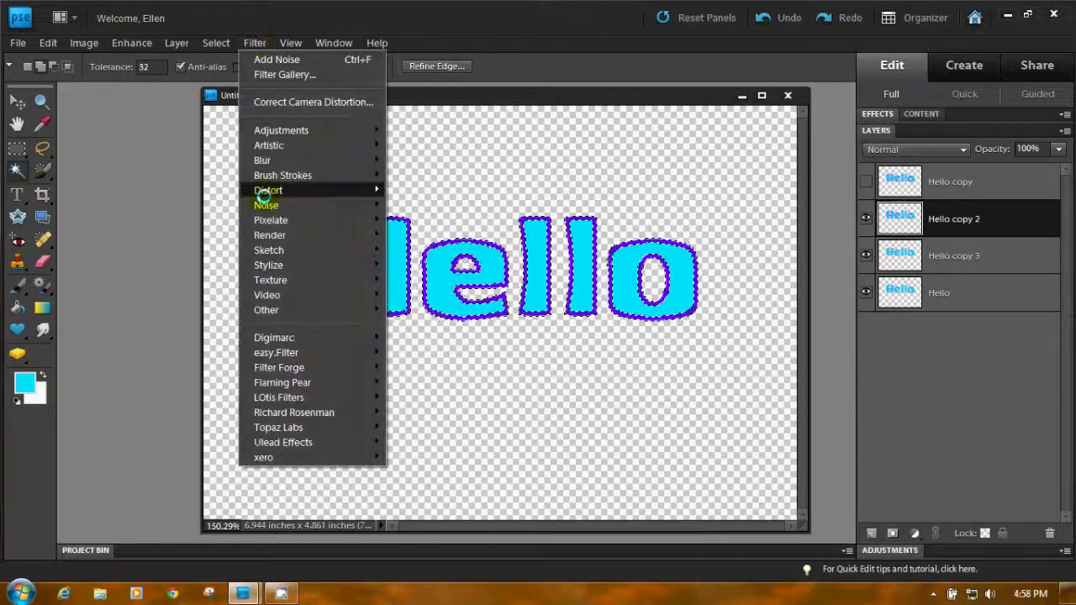
mouse_move(286, 204)
left_click(411, 205)
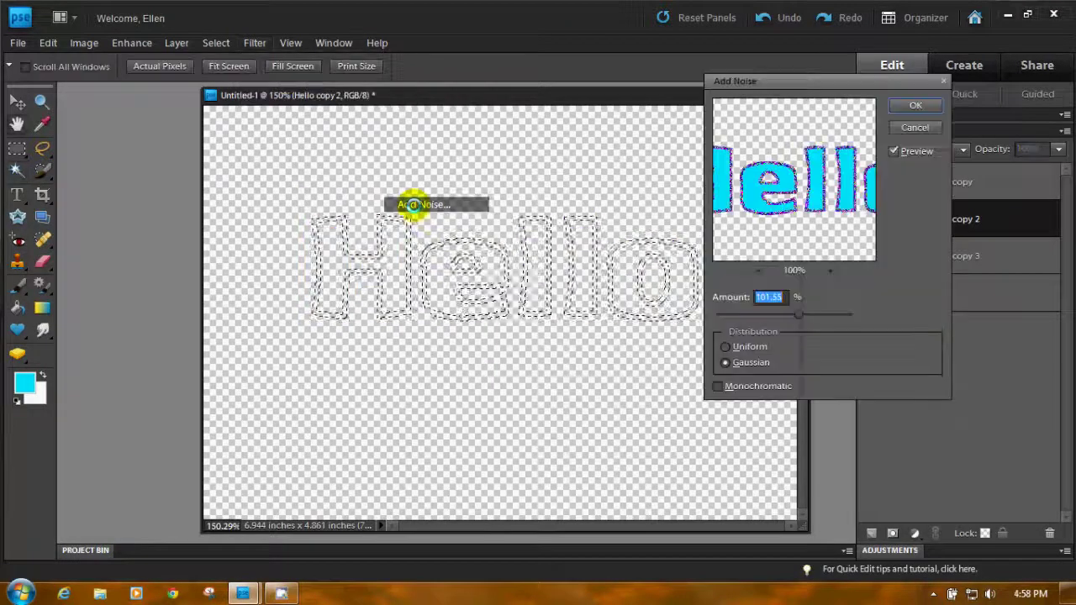
left_click(726, 346)
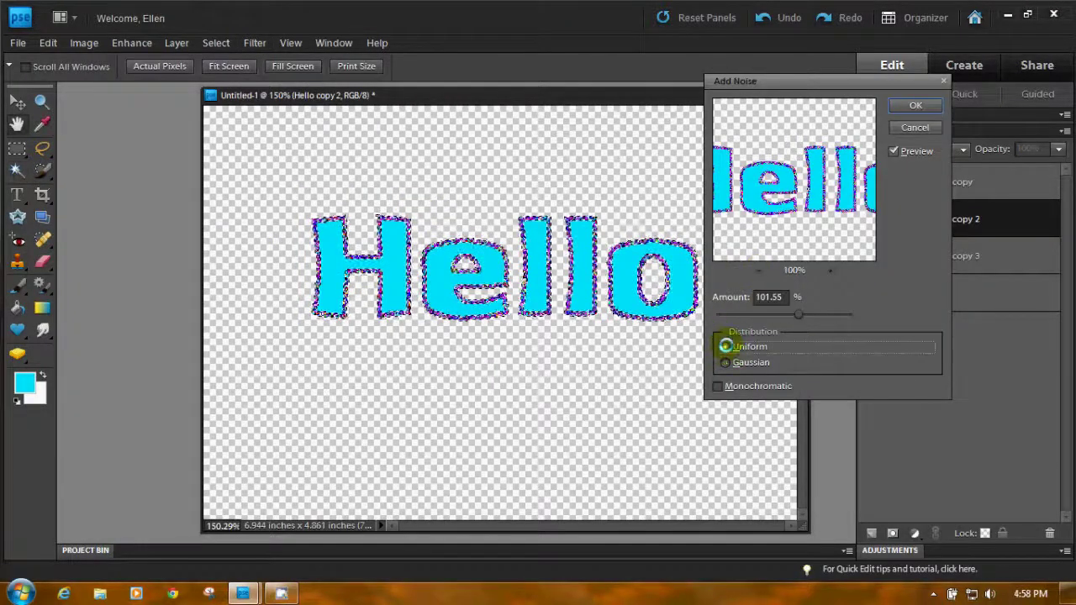
left_click(910, 107)
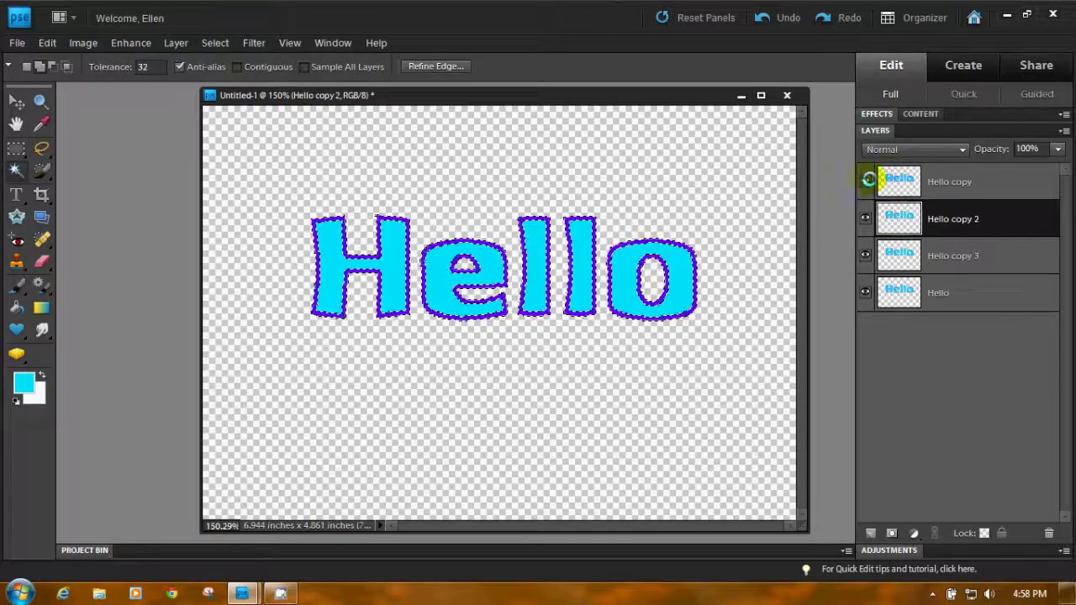
Add 101.55% Gaussian noise to the outline on the visible Hello copy layer and clear the selection.
left_click(964, 180)
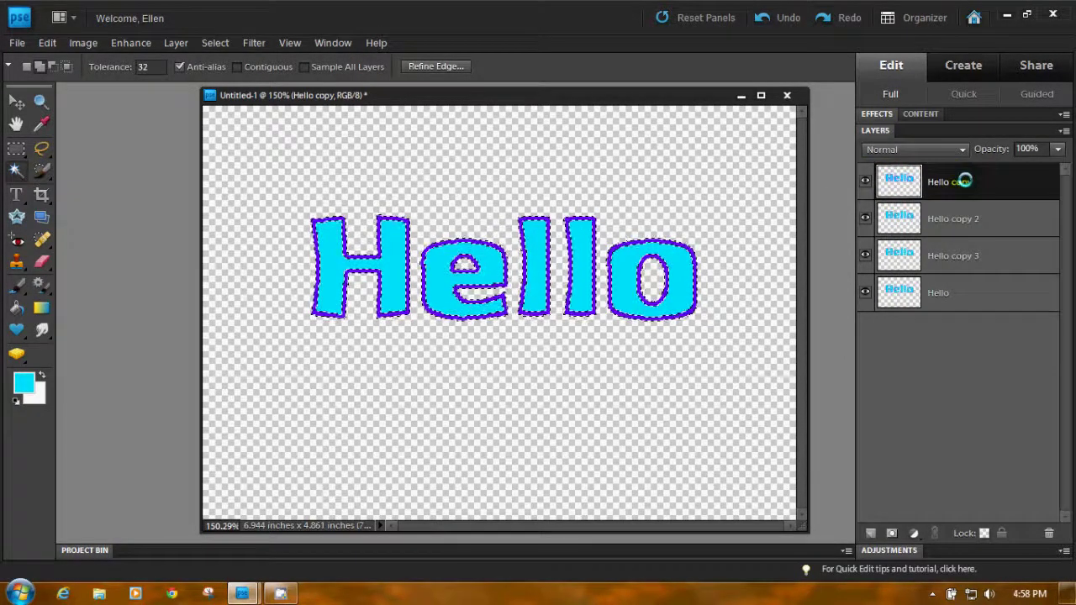
left_click(255, 43)
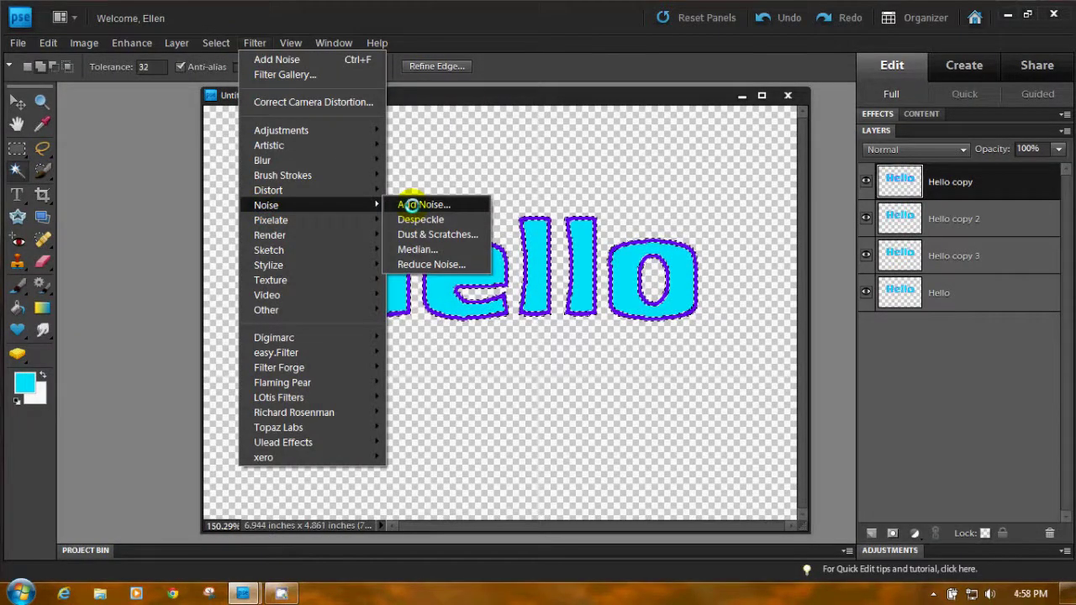
left_click(411, 205)
left_click(723, 362)
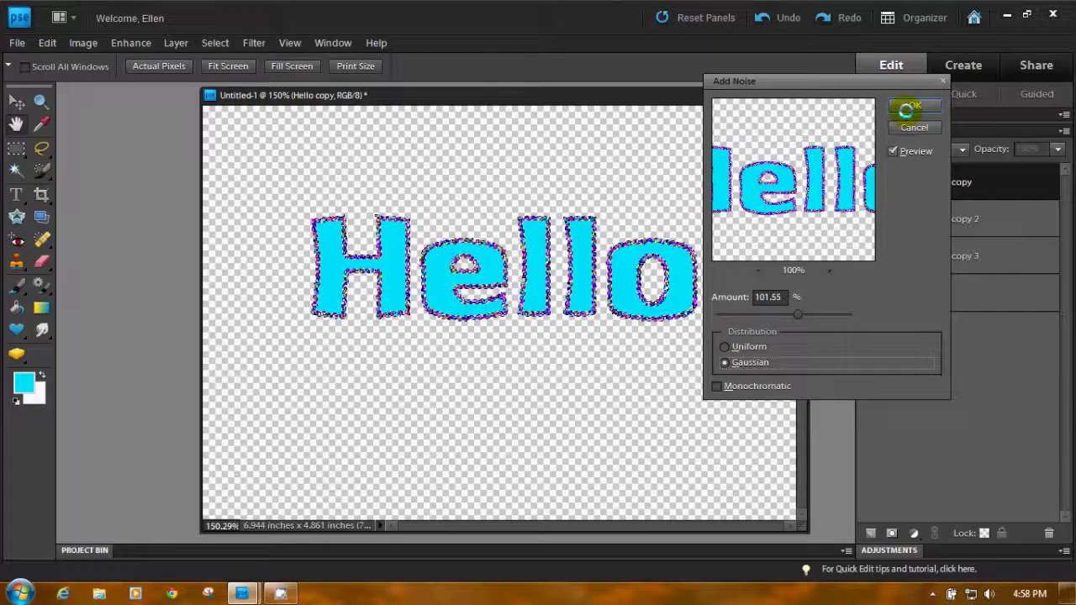
left_click(906, 111)
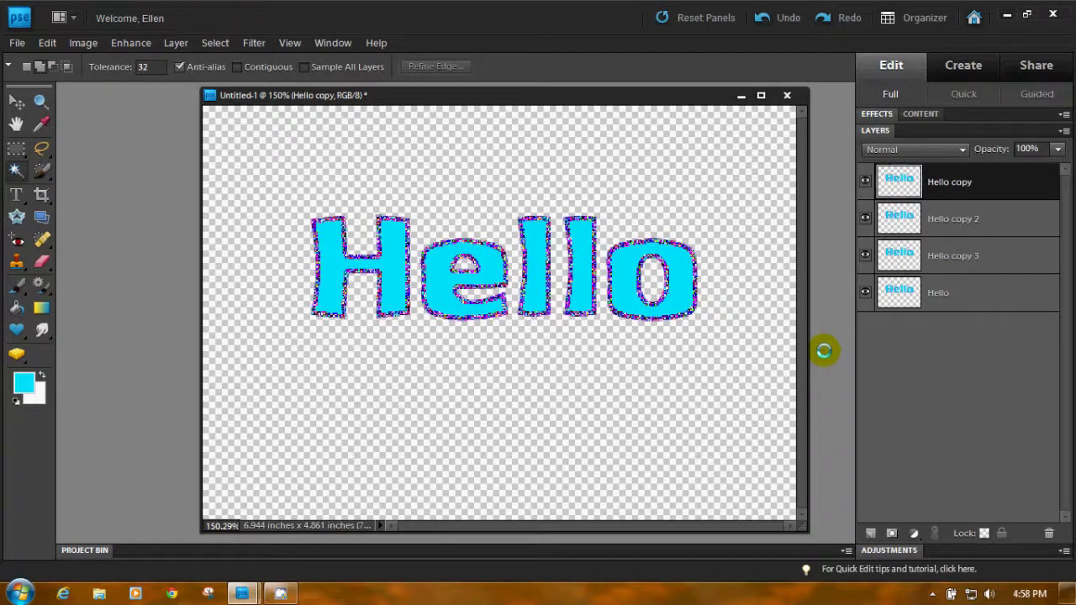
Preview the layers in the browser as an animated GIF with a 0.2-second frame delay, leaving the web export unsaved.
left_click(18, 42)
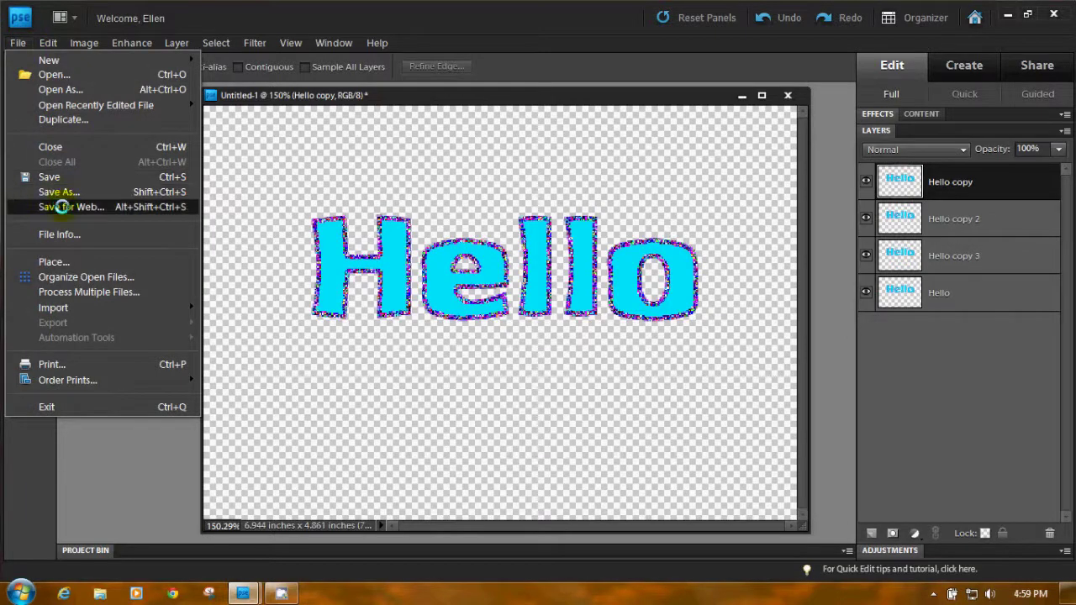
left_click(61, 206)
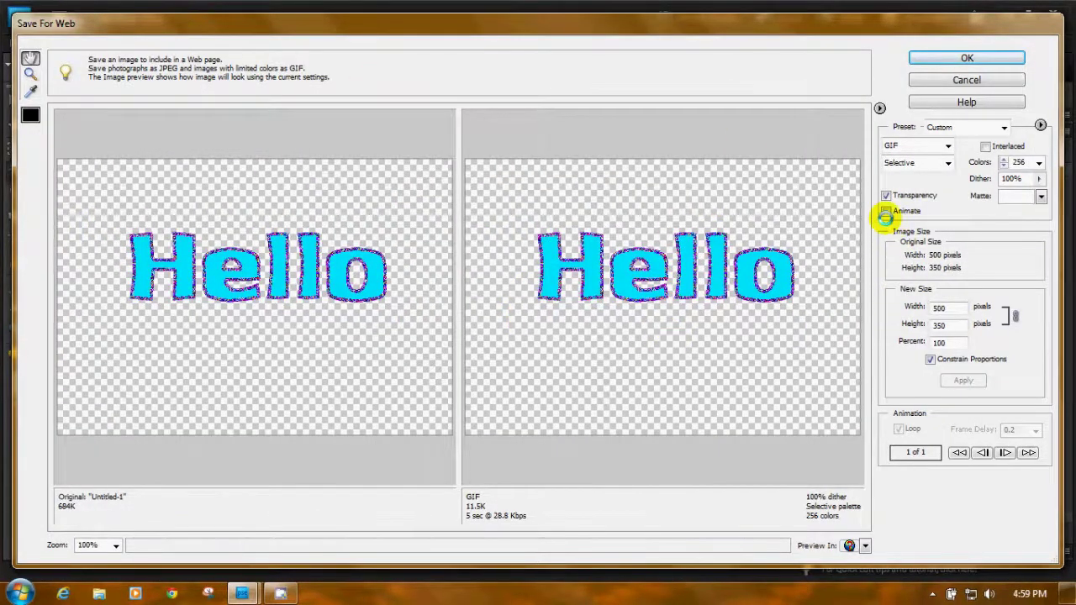
left_click(888, 211)
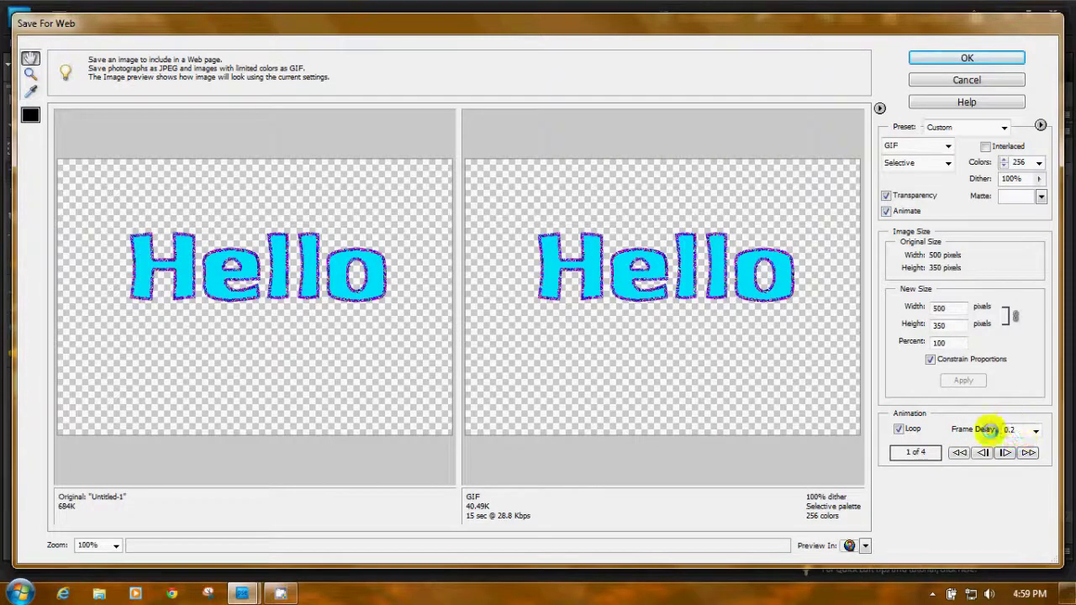
left_click(1035, 430)
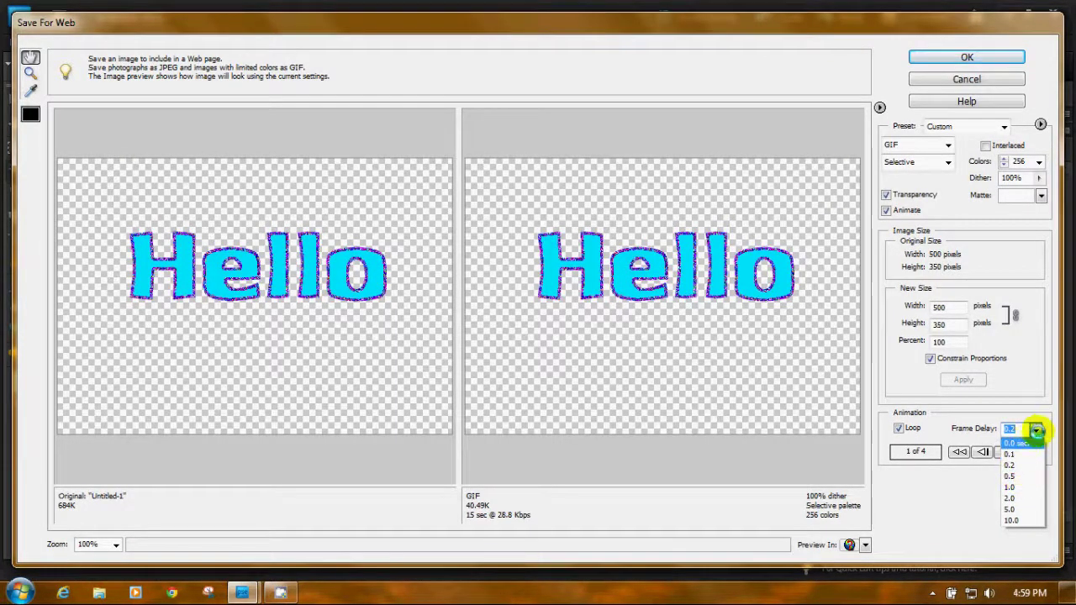
left_click(1006, 469)
left_click(1013, 429)
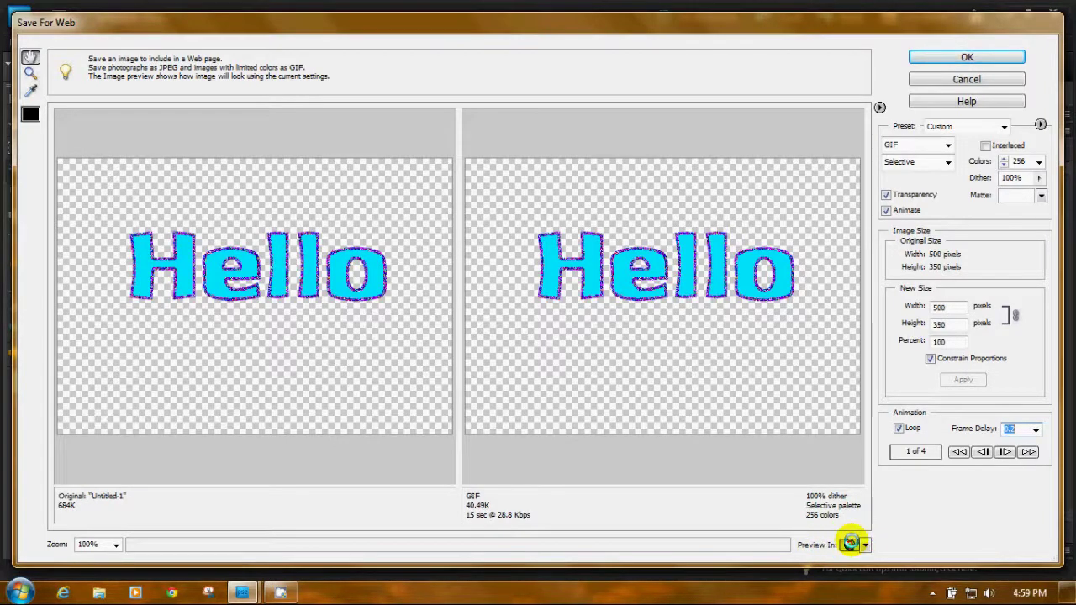
left_click(851, 543)
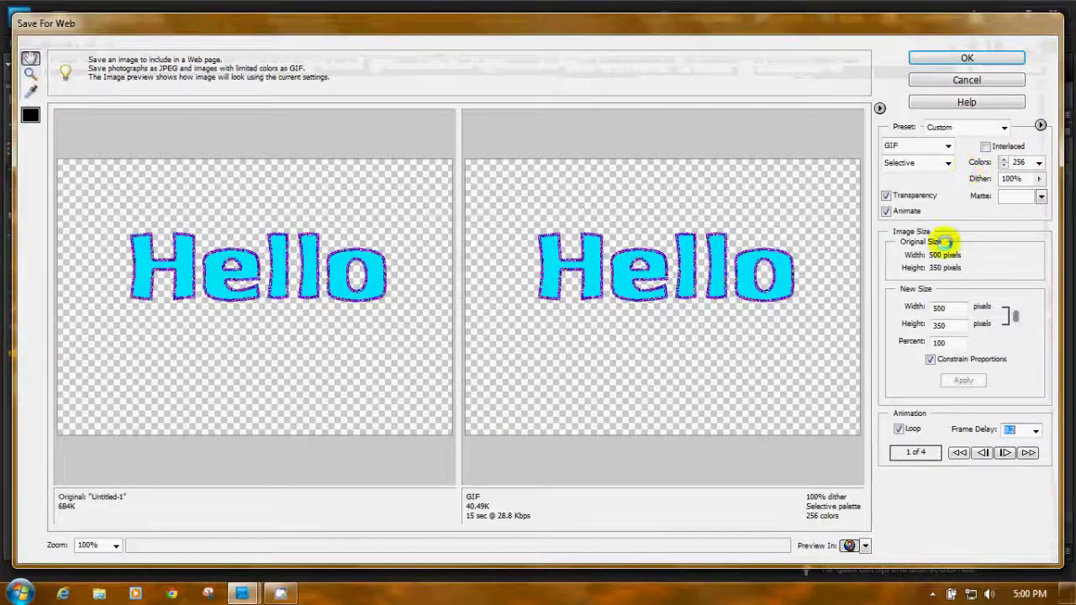
left_click(962, 79)
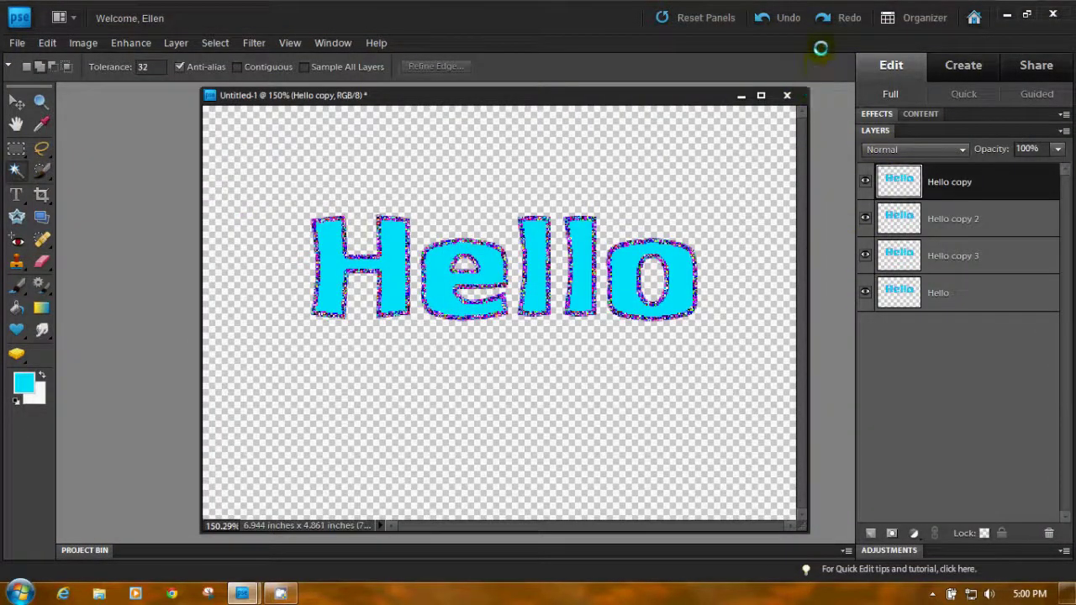
Undo the noise on all four Hello layers, back to the state with only the original layer visible.
left_click(761, 17)
left_click(762, 17)
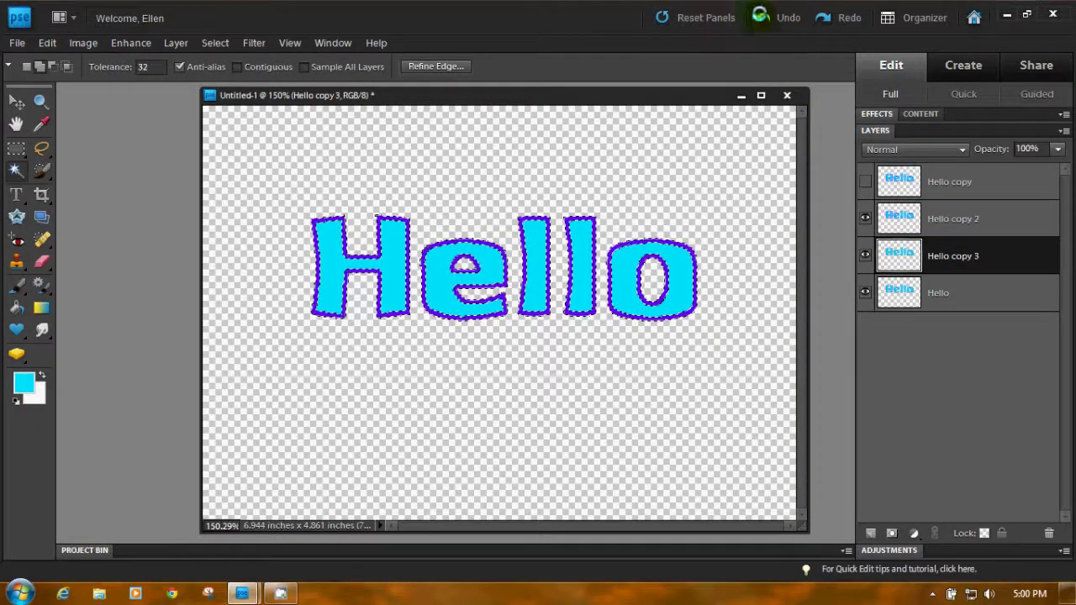
left_click(761, 16)
left_click(865, 256)
left_click(760, 17)
left_click(685, 290)
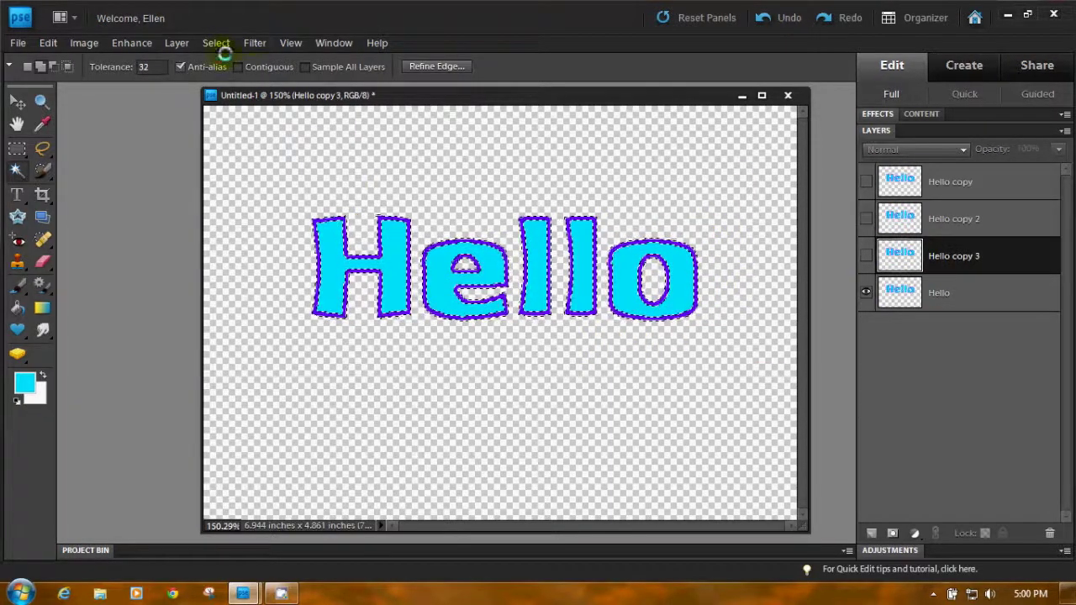
Apply the Grain texture filter to the outline on the original Hello layer, using Sprinkles with Intensity 63 and Contrast 54.
left_click(255, 42)
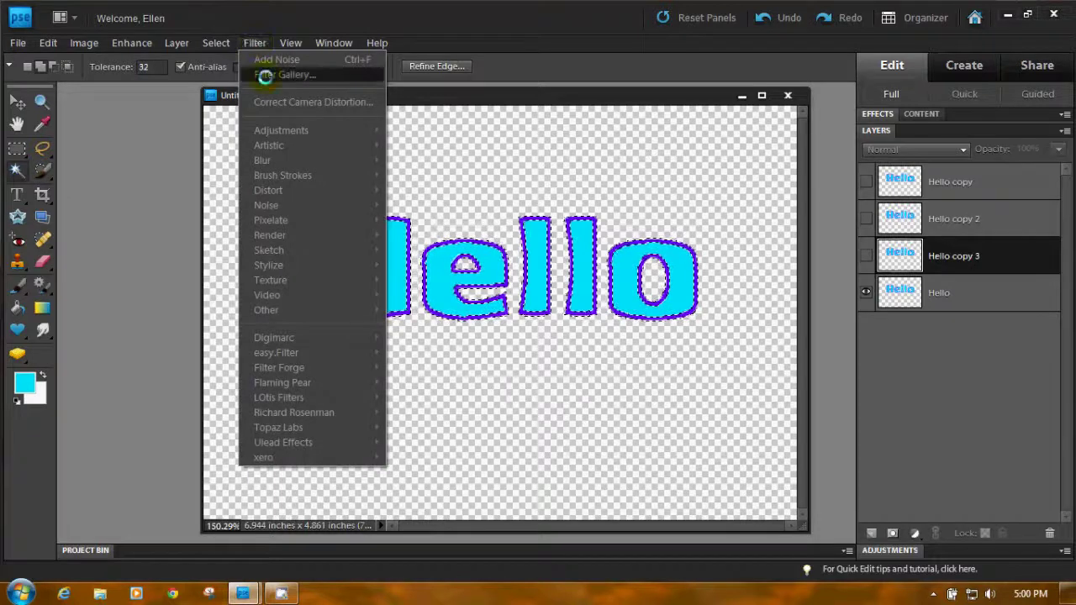
left_click(972, 293)
left_click(256, 42)
mouse_move(296, 280)
left_click(412, 294)
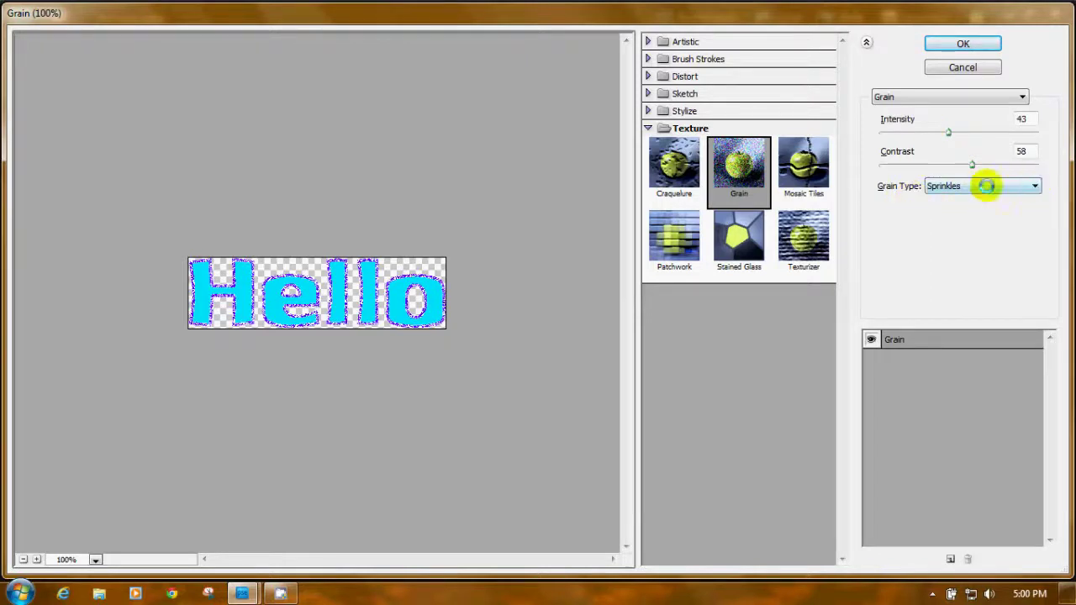
left_click(1032, 185)
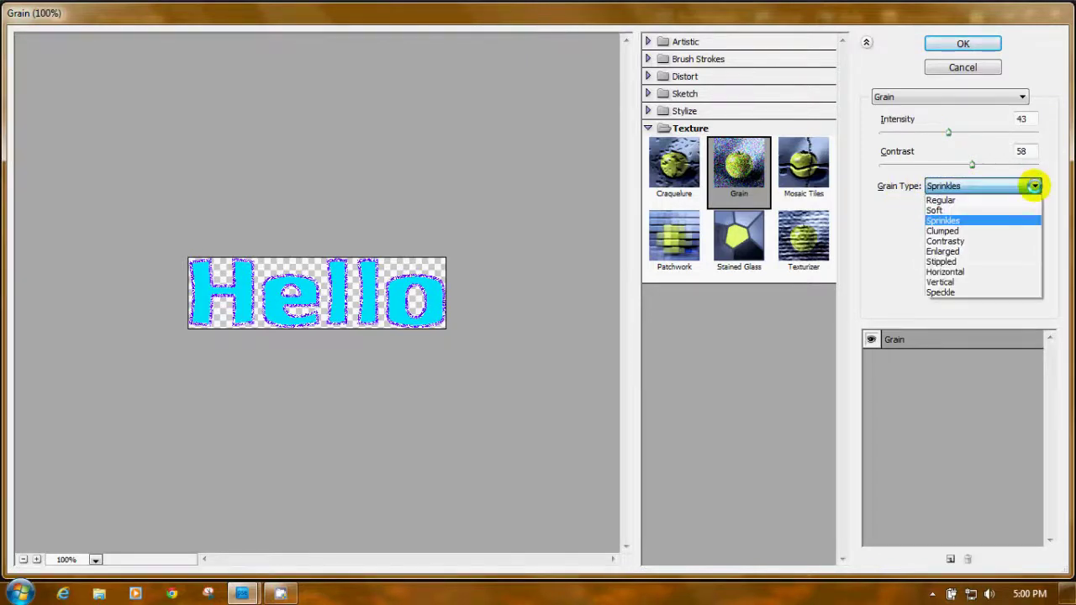
left_click(966, 218)
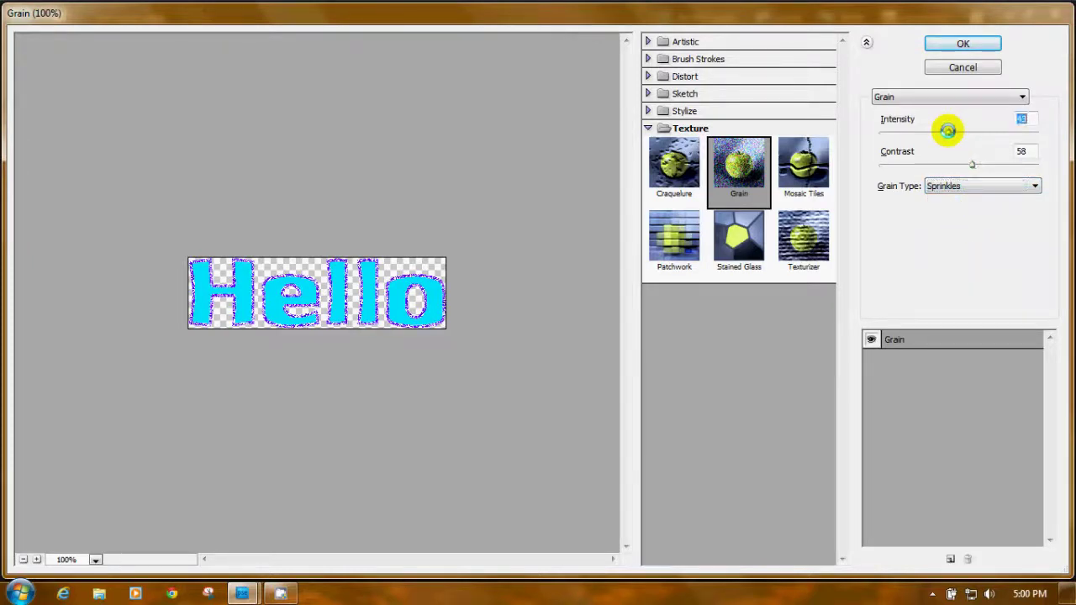
left_click_drag(948, 131, 966, 130)
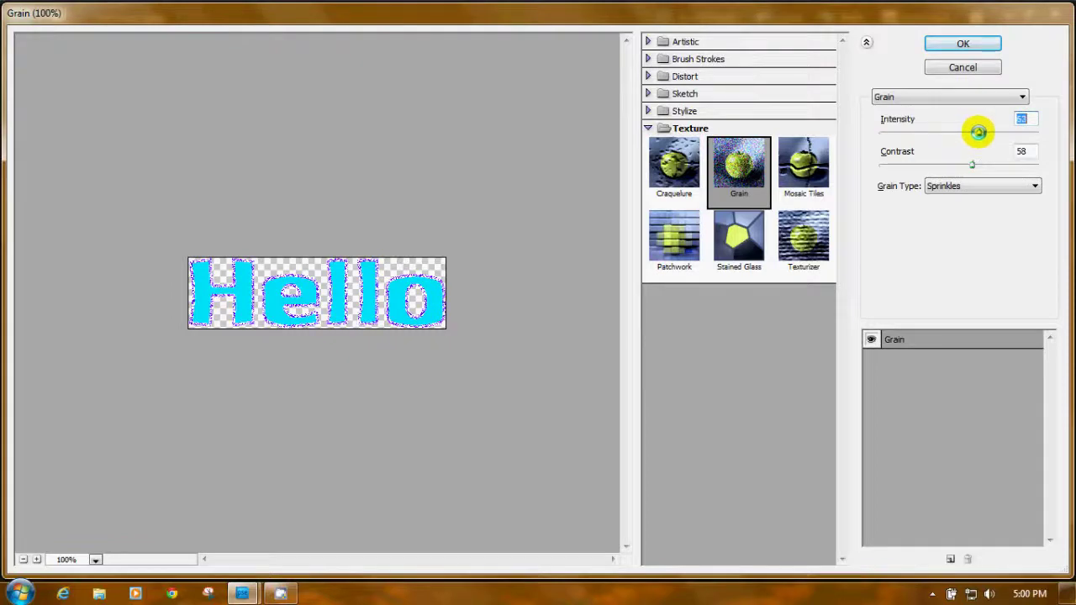
left_click_drag(973, 164, 963, 162)
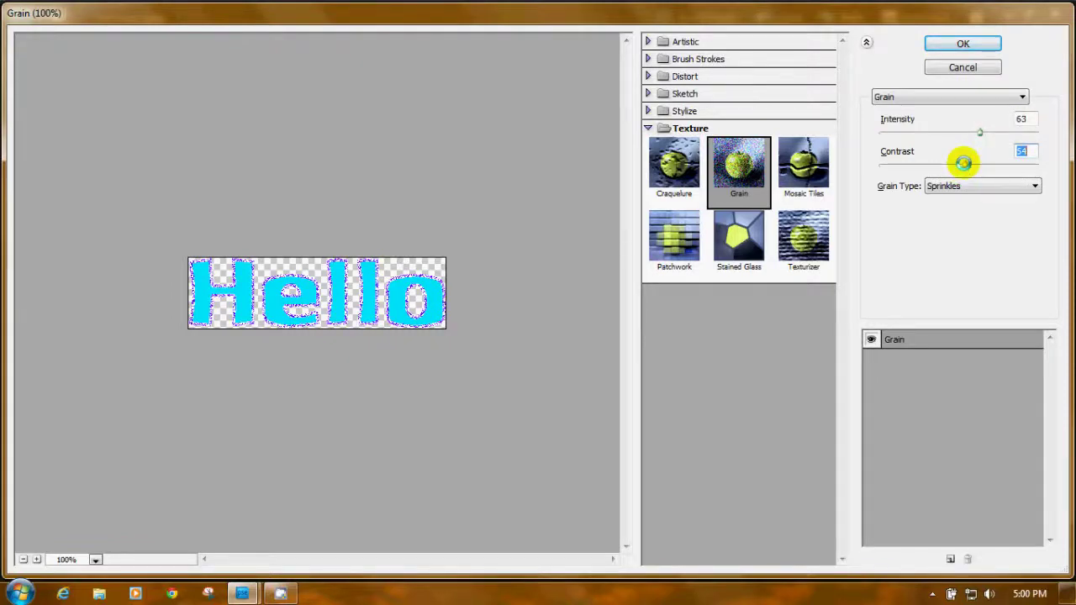
left_click(960, 44)
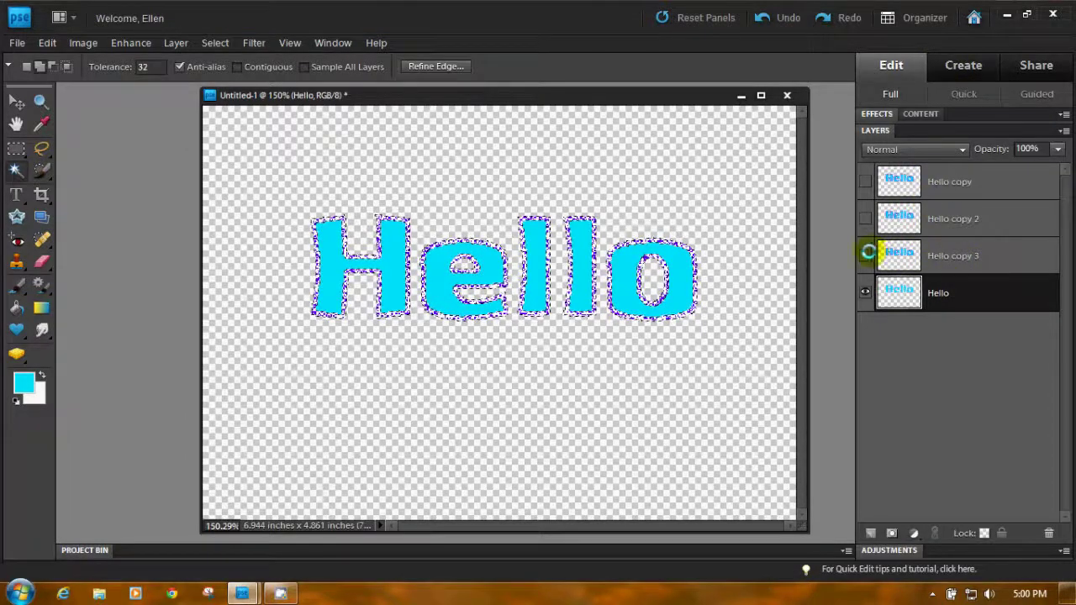
Show the Hello copy 3 layer and apply Sprinkles grain to its outline with Intensity 53 and Contrast 63.
left_click(865, 254)
left_click(866, 218)
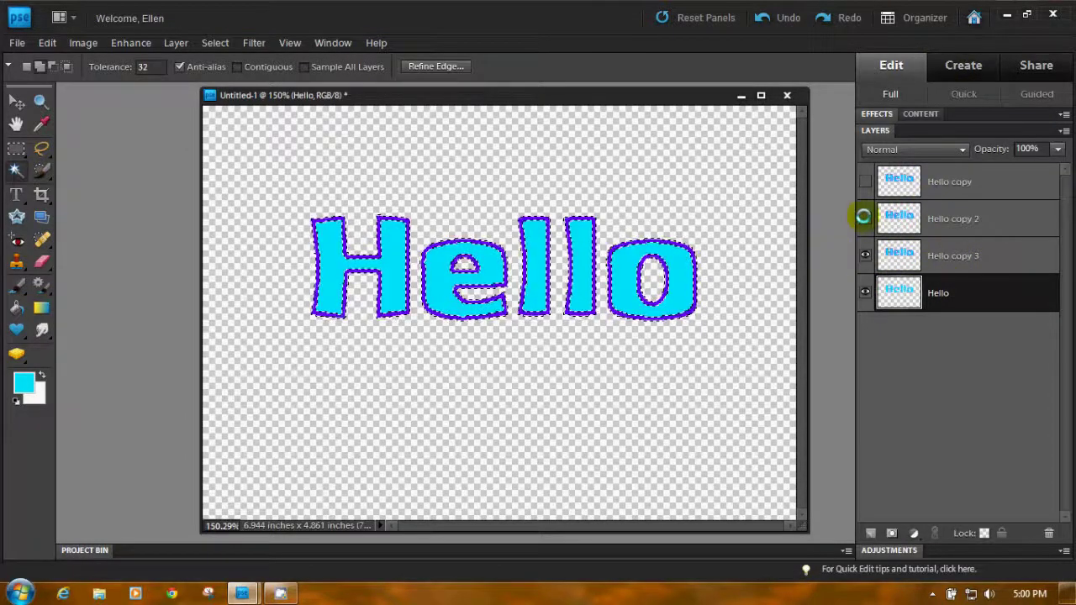
left_click(980, 256)
left_click(866, 217)
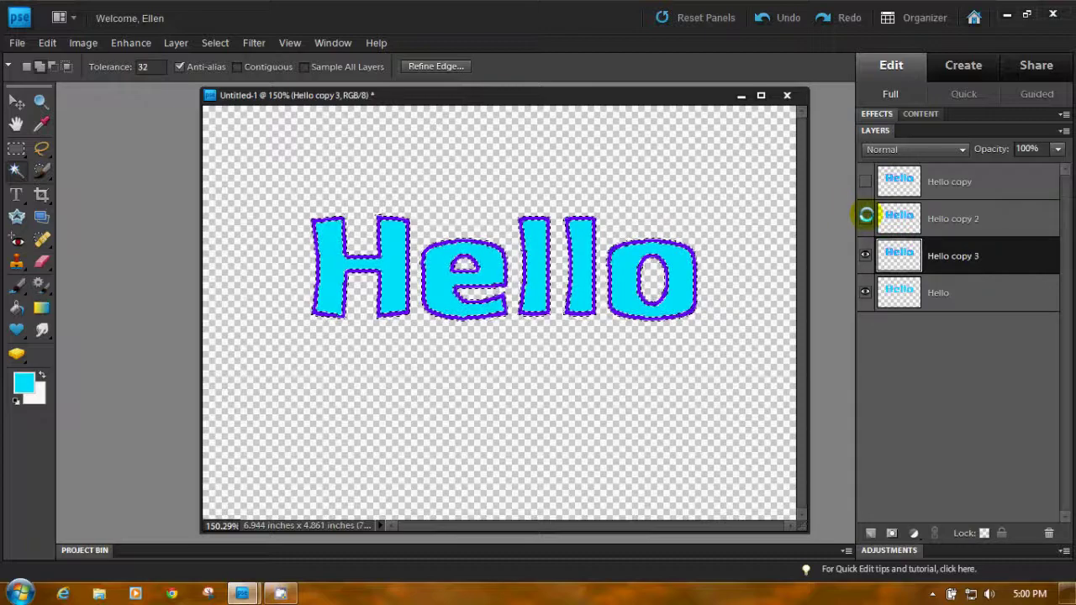
left_click(254, 43)
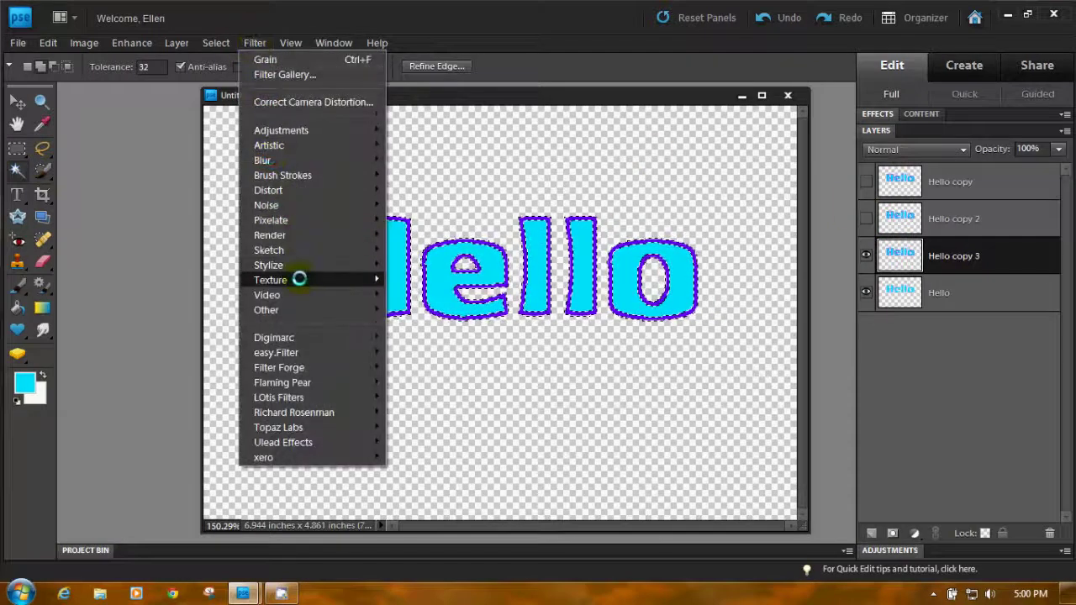
mouse_move(299, 279)
left_click(412, 294)
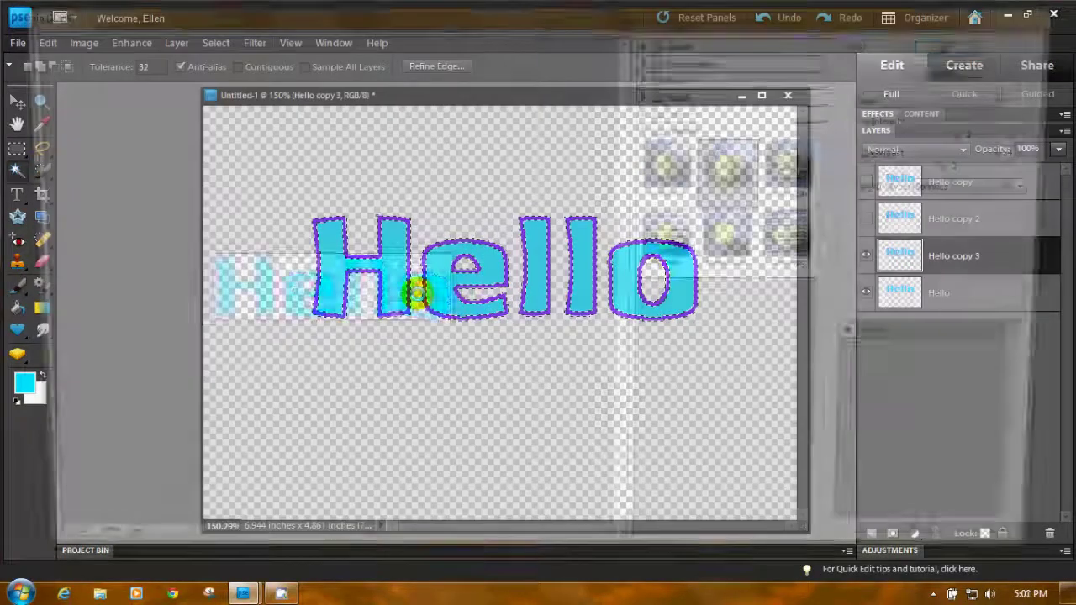
left_click_drag(966, 165, 964, 133)
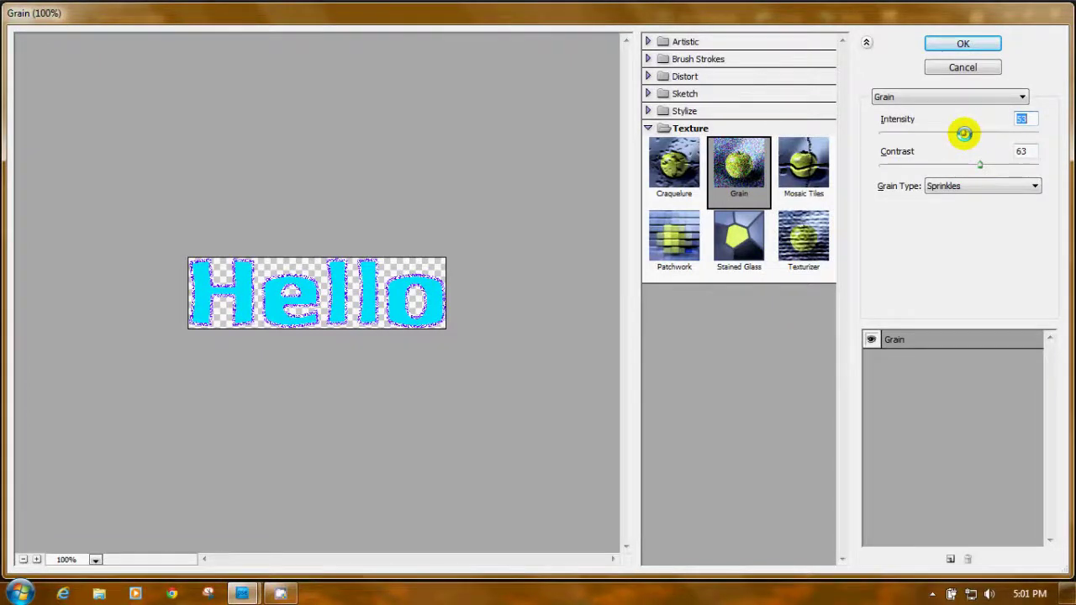
left_click(962, 43)
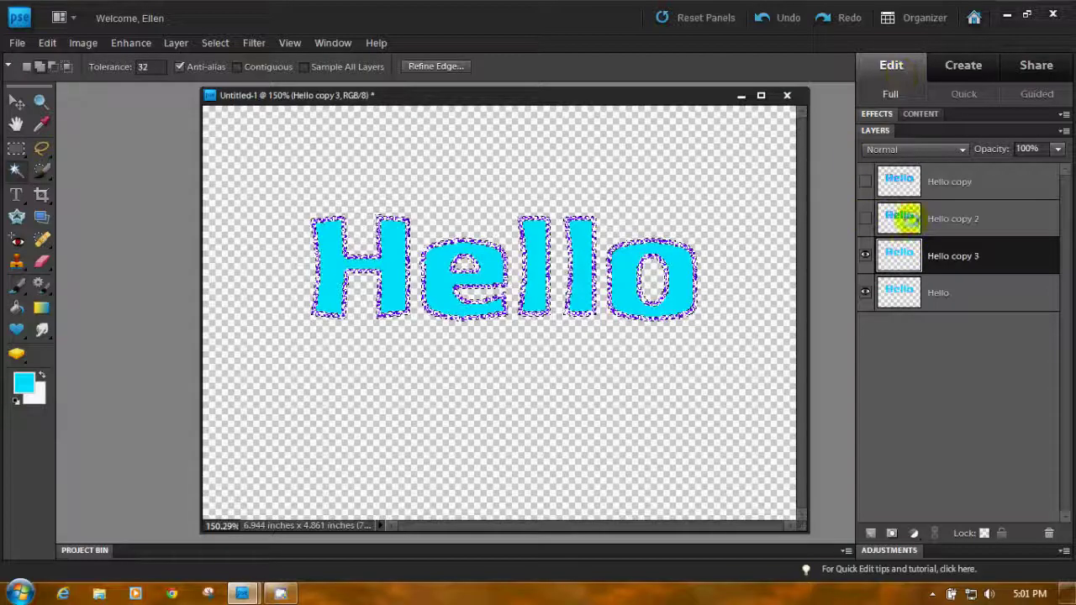
Show the Hello copy 2 layer and apply Sprinkles grain to its outline with Intensity 50 and Contrast 50.
left_click(866, 218)
left_click(953, 218)
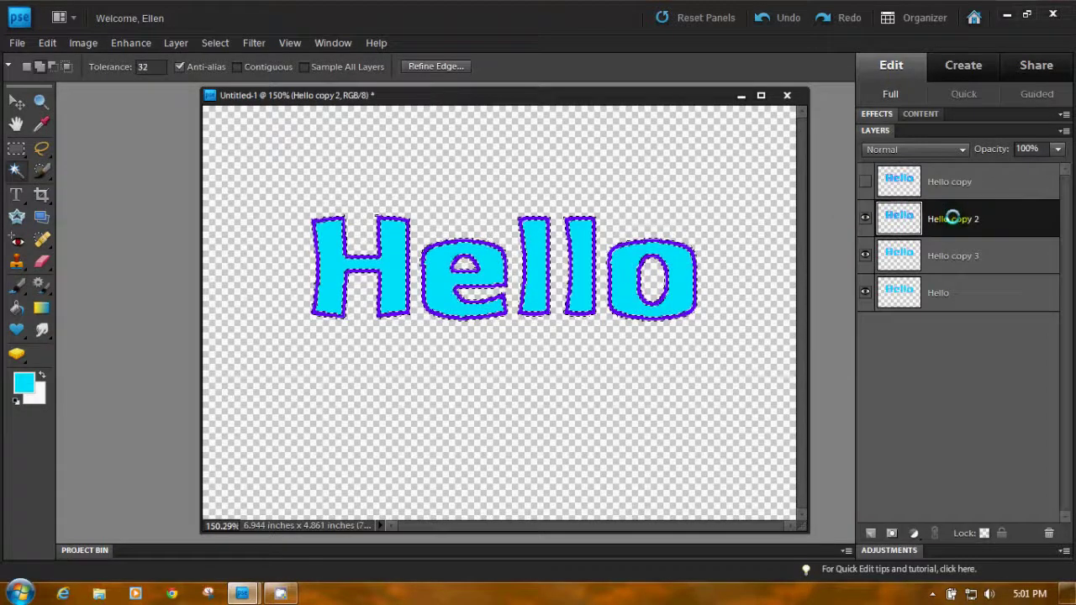
left_click(255, 43)
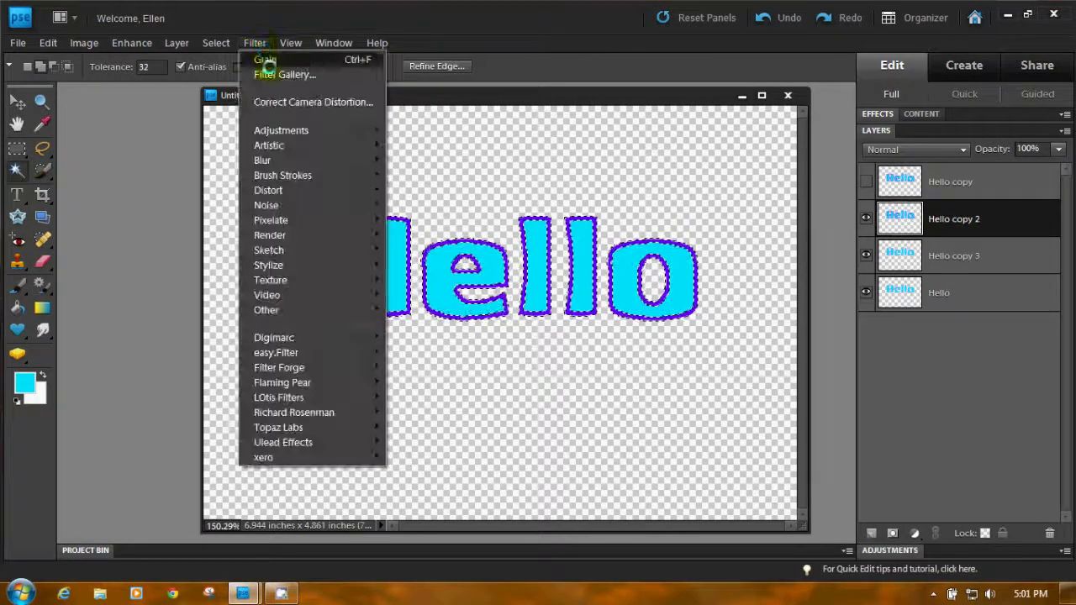
mouse_move(301, 274)
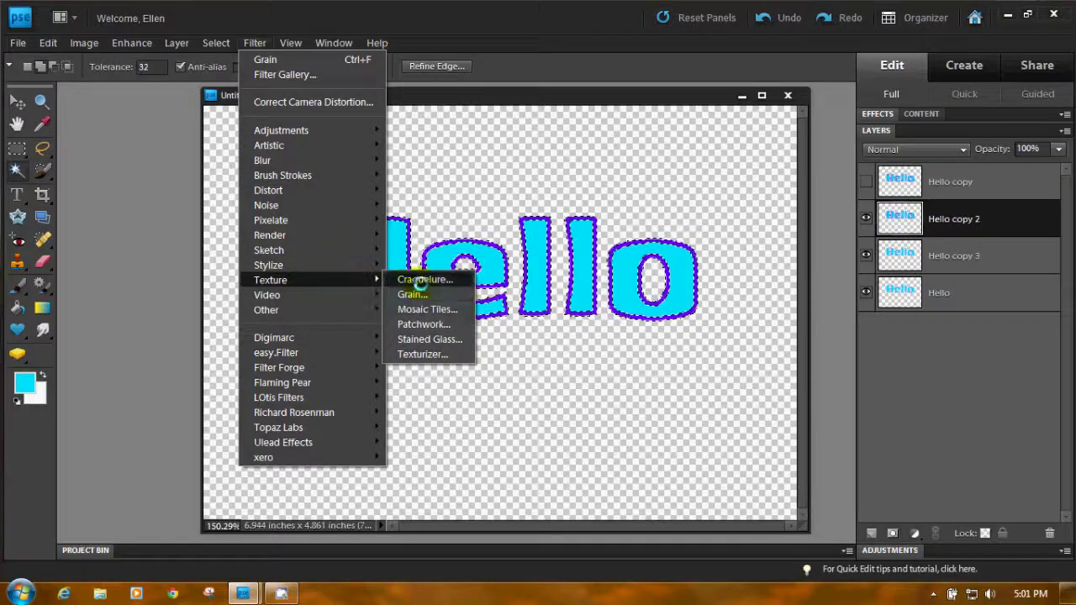
left_click(421, 293)
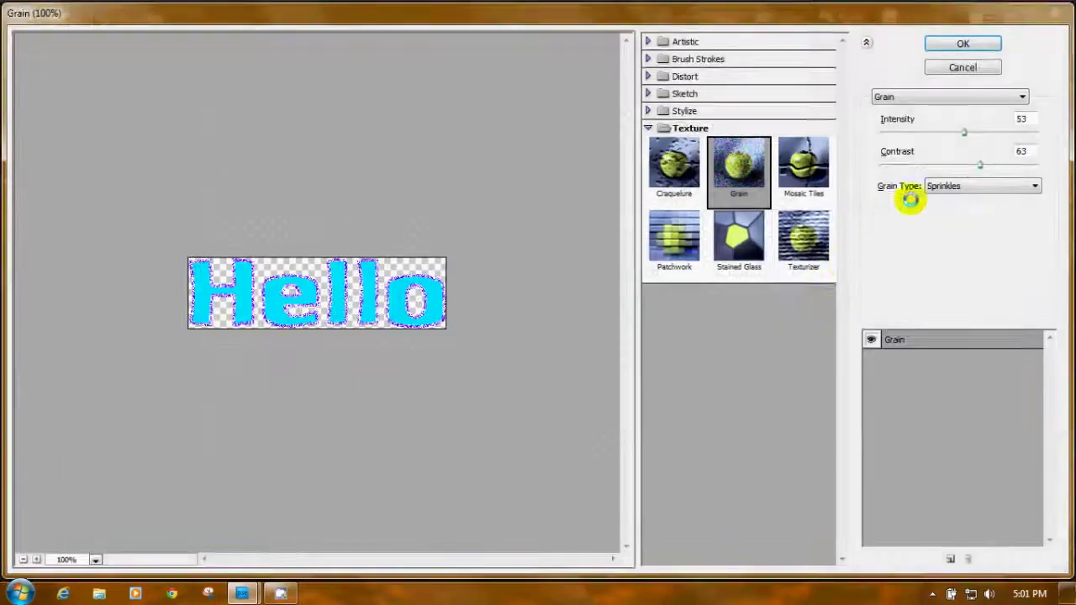
left_click_drag(977, 163, 959, 132)
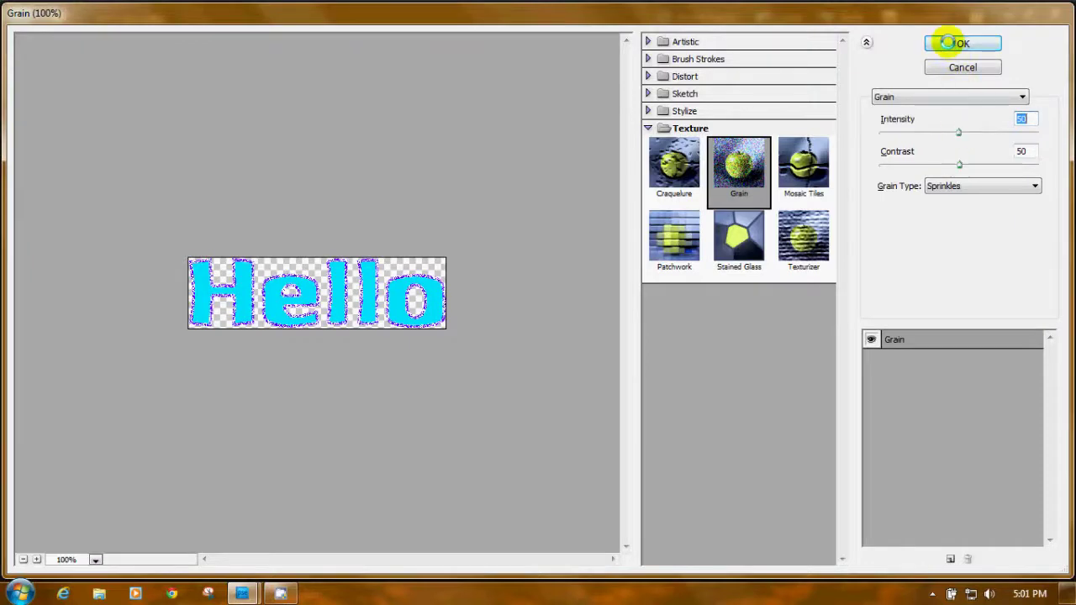
left_click(958, 43)
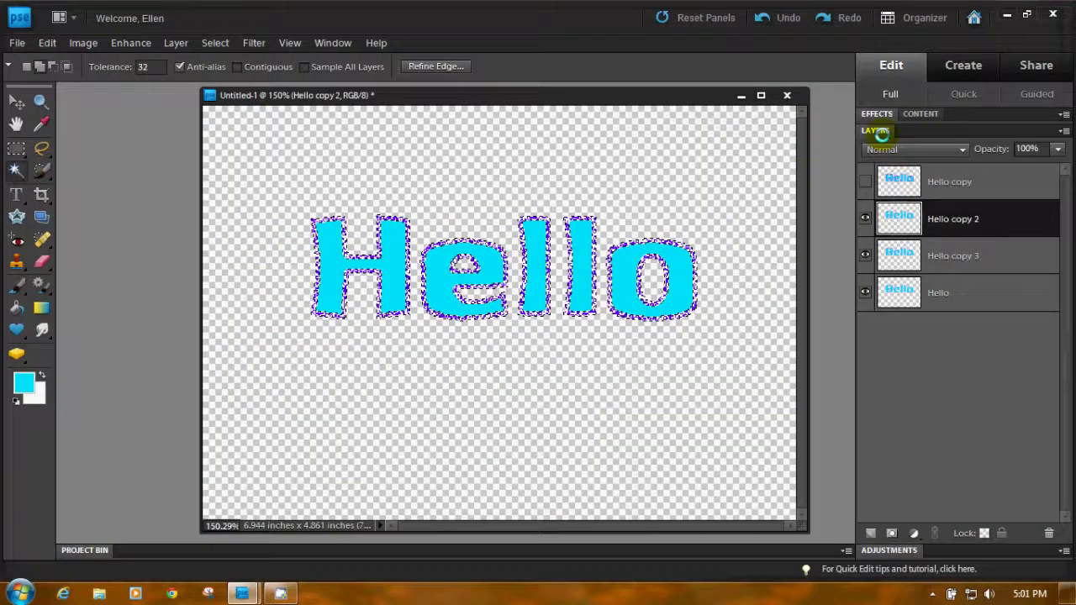
Show the Hello copy layer, apply Sprinkles grain with increased contrast to its outline, and clear the selection.
left_click(951, 178)
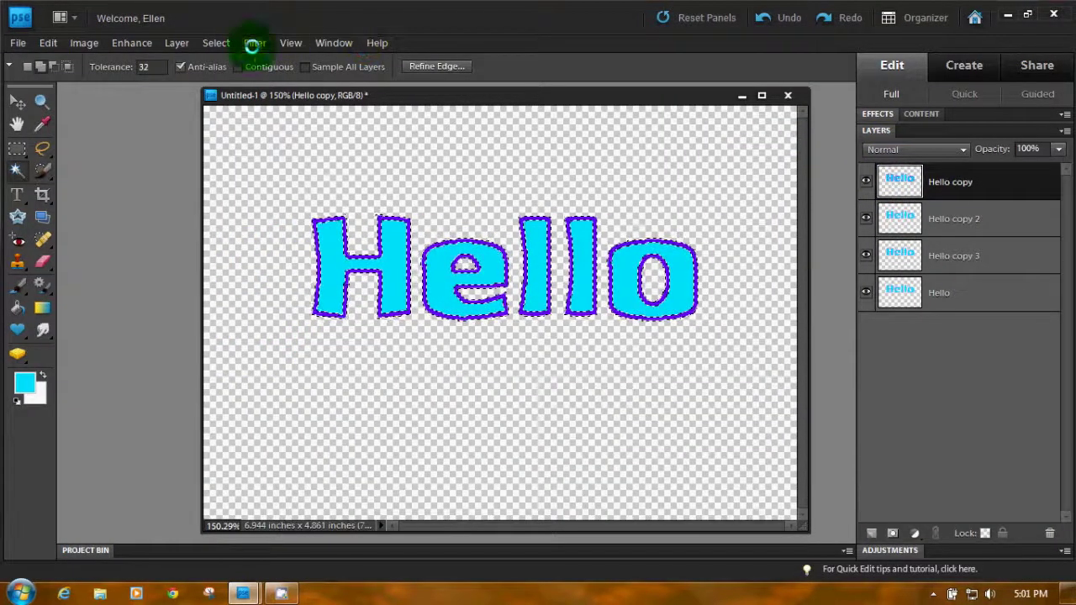
left_click(252, 43)
mouse_move(316, 282)
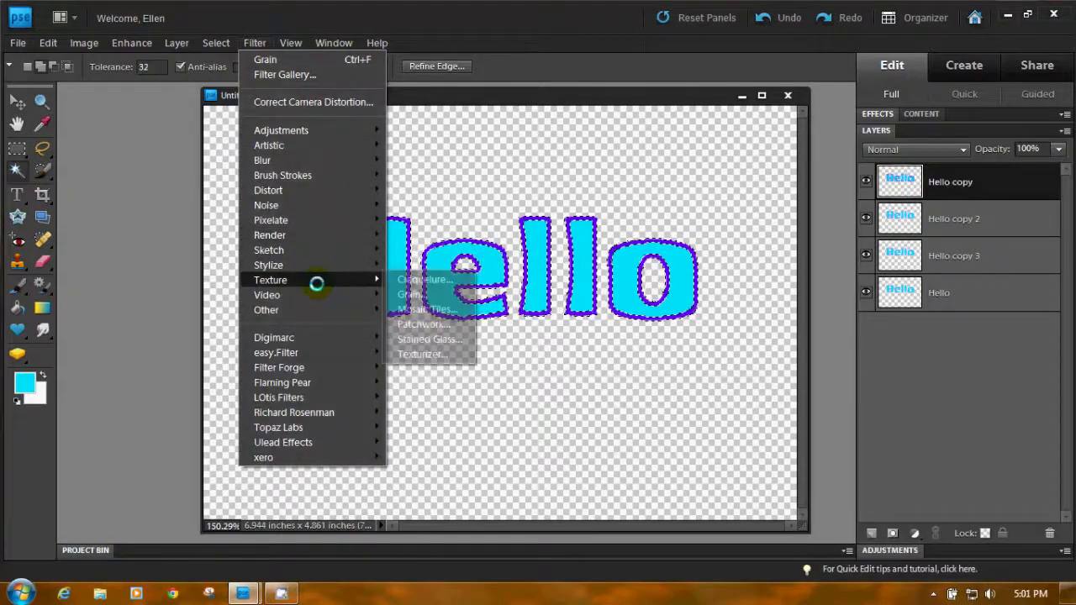
left_click(409, 294)
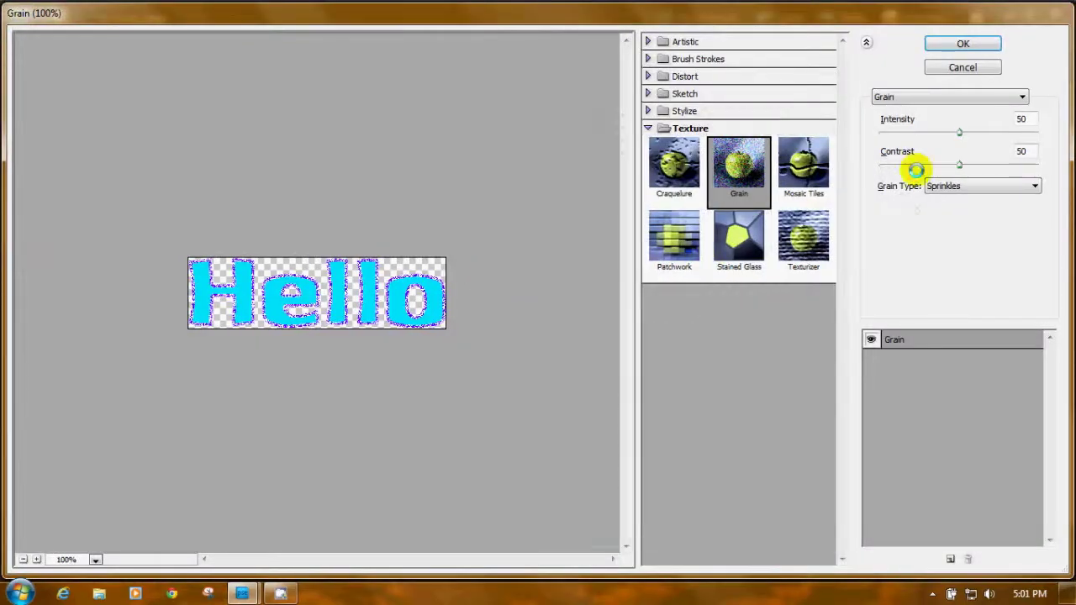
left_click_drag(959, 164, 975, 164)
left_click(963, 43)
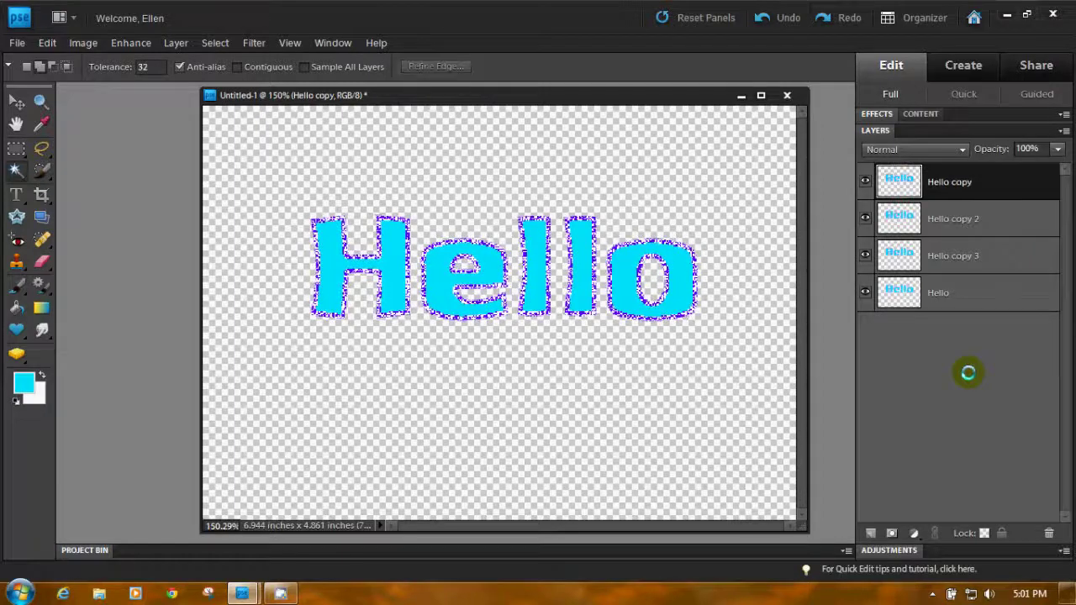
Set up the web export as an animated GIF and preview the animation in the browser, returning to the export settings.
left_click(18, 42)
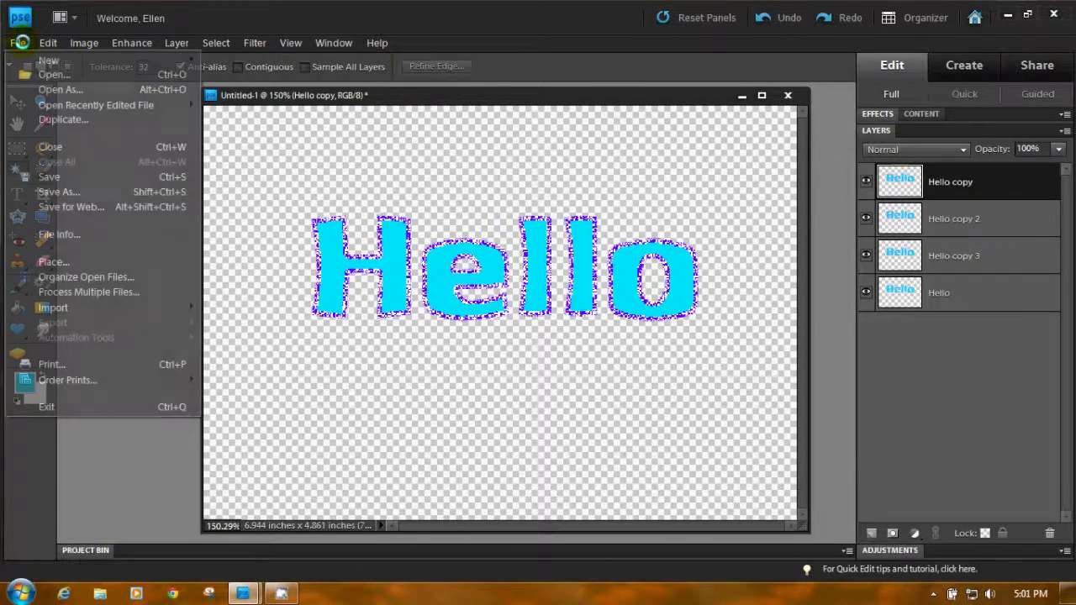
left_click(72, 207)
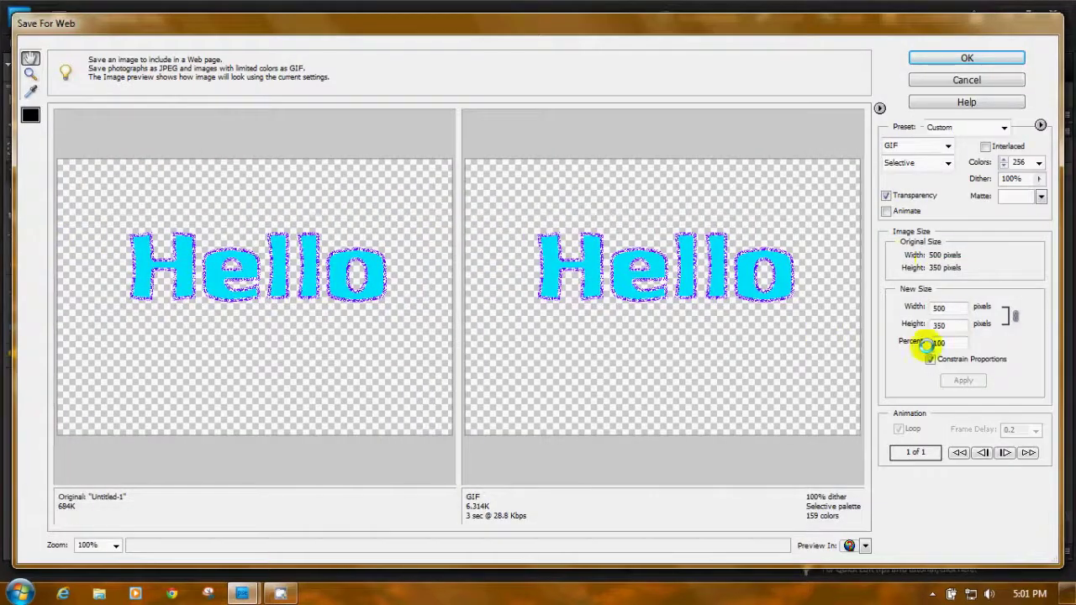
left_click(886, 211)
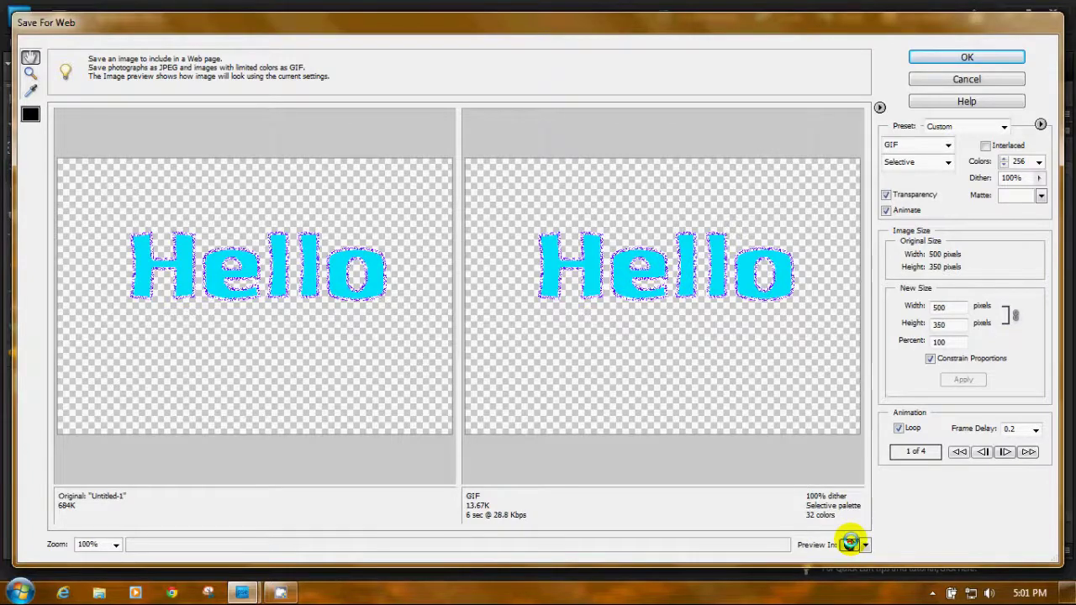
left_click(851, 542)
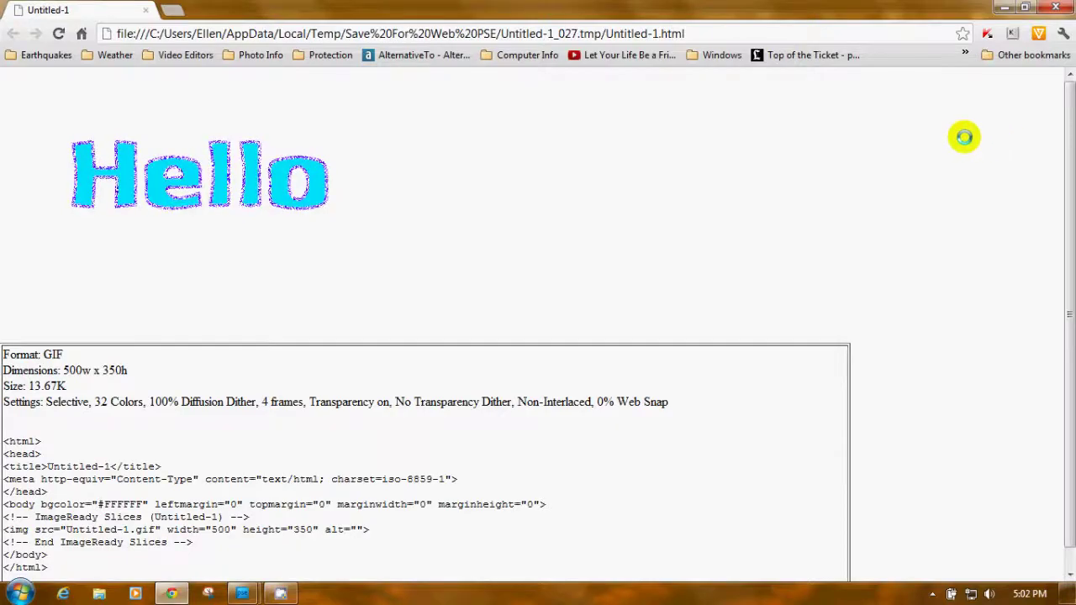
left_click(1053, 7)
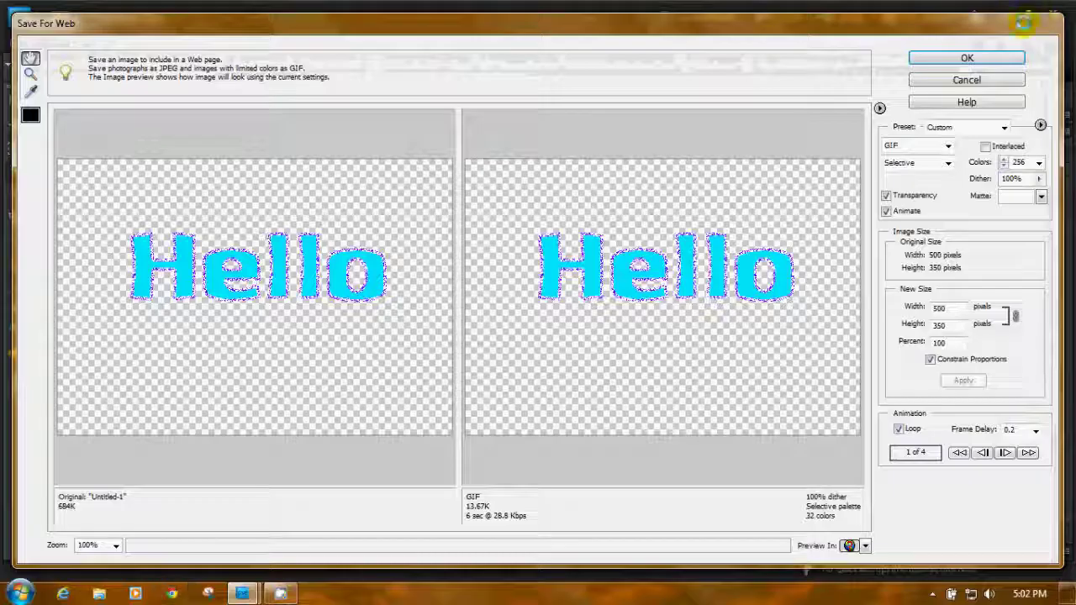